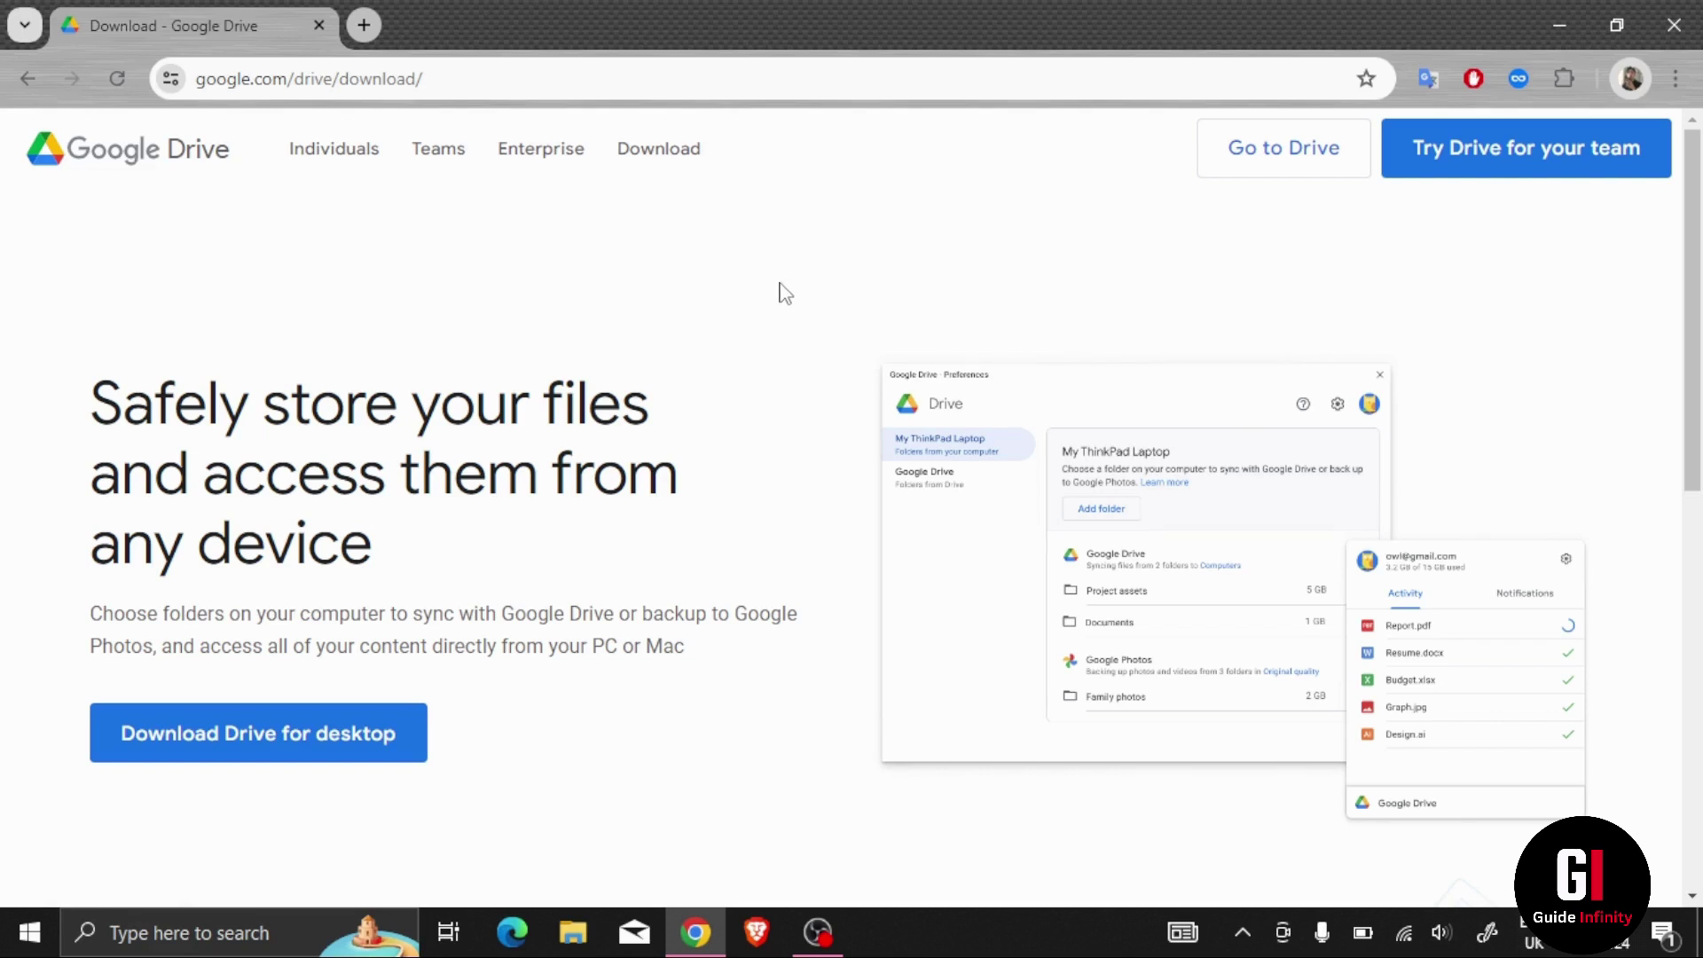
Step: Start a new Drive for desktop installer download, then pause and cancel it in Chrome's download history
left_click(359, 736)
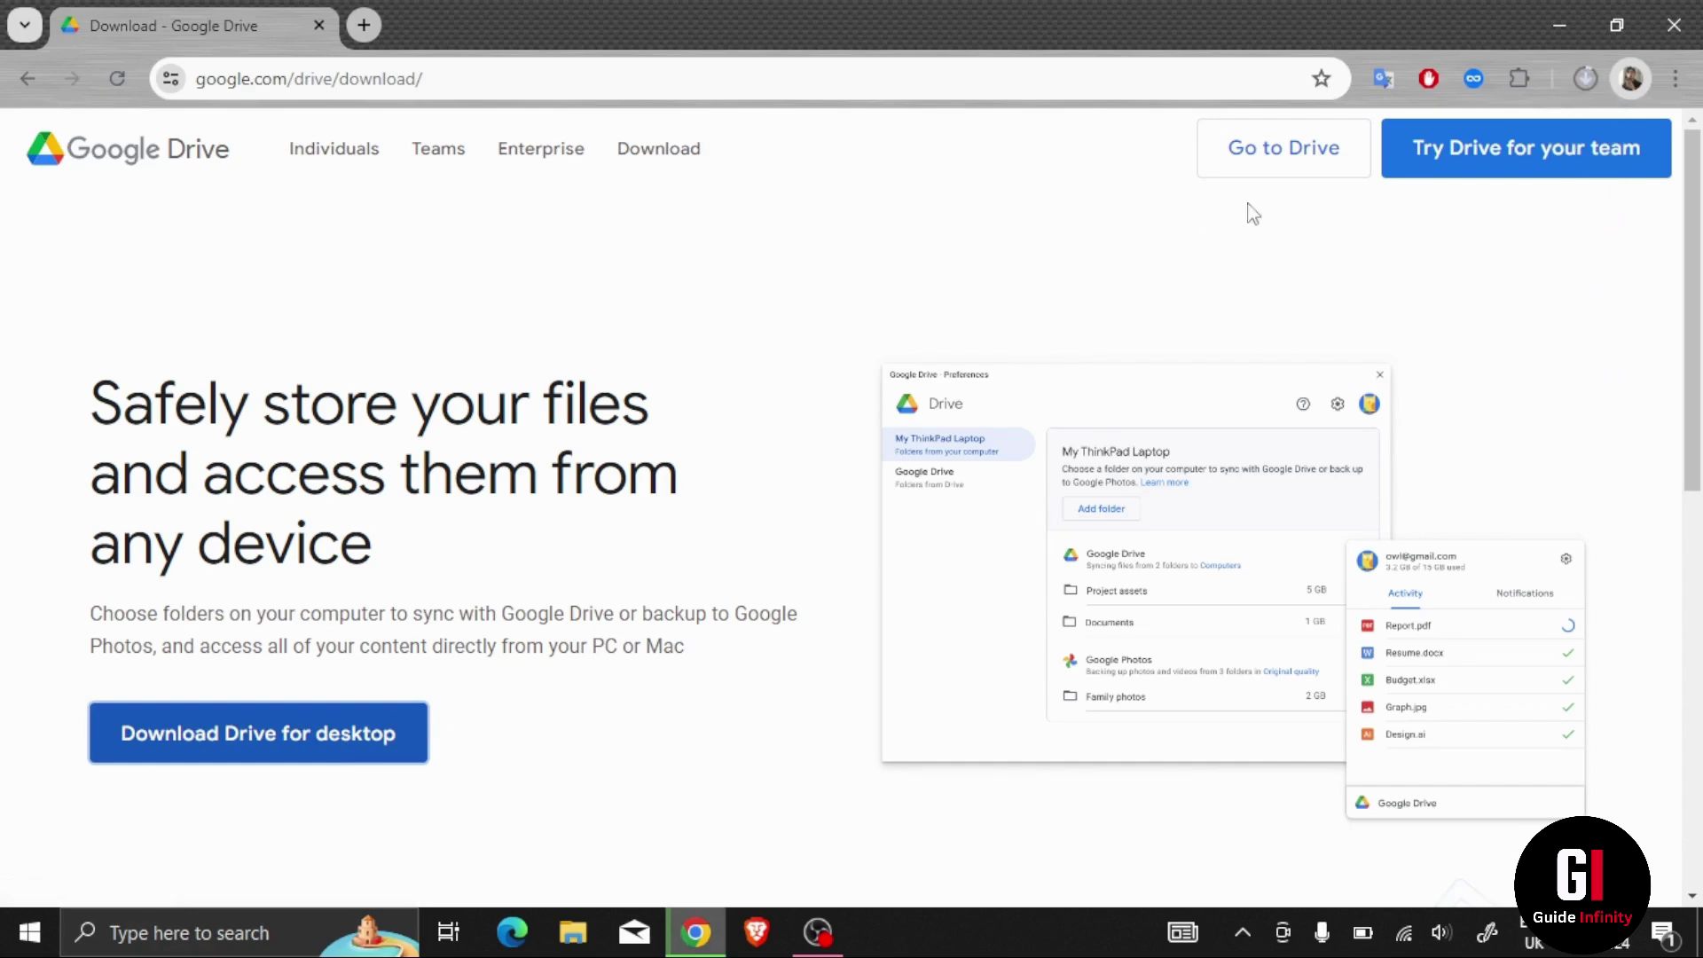
left_click(1588, 78)
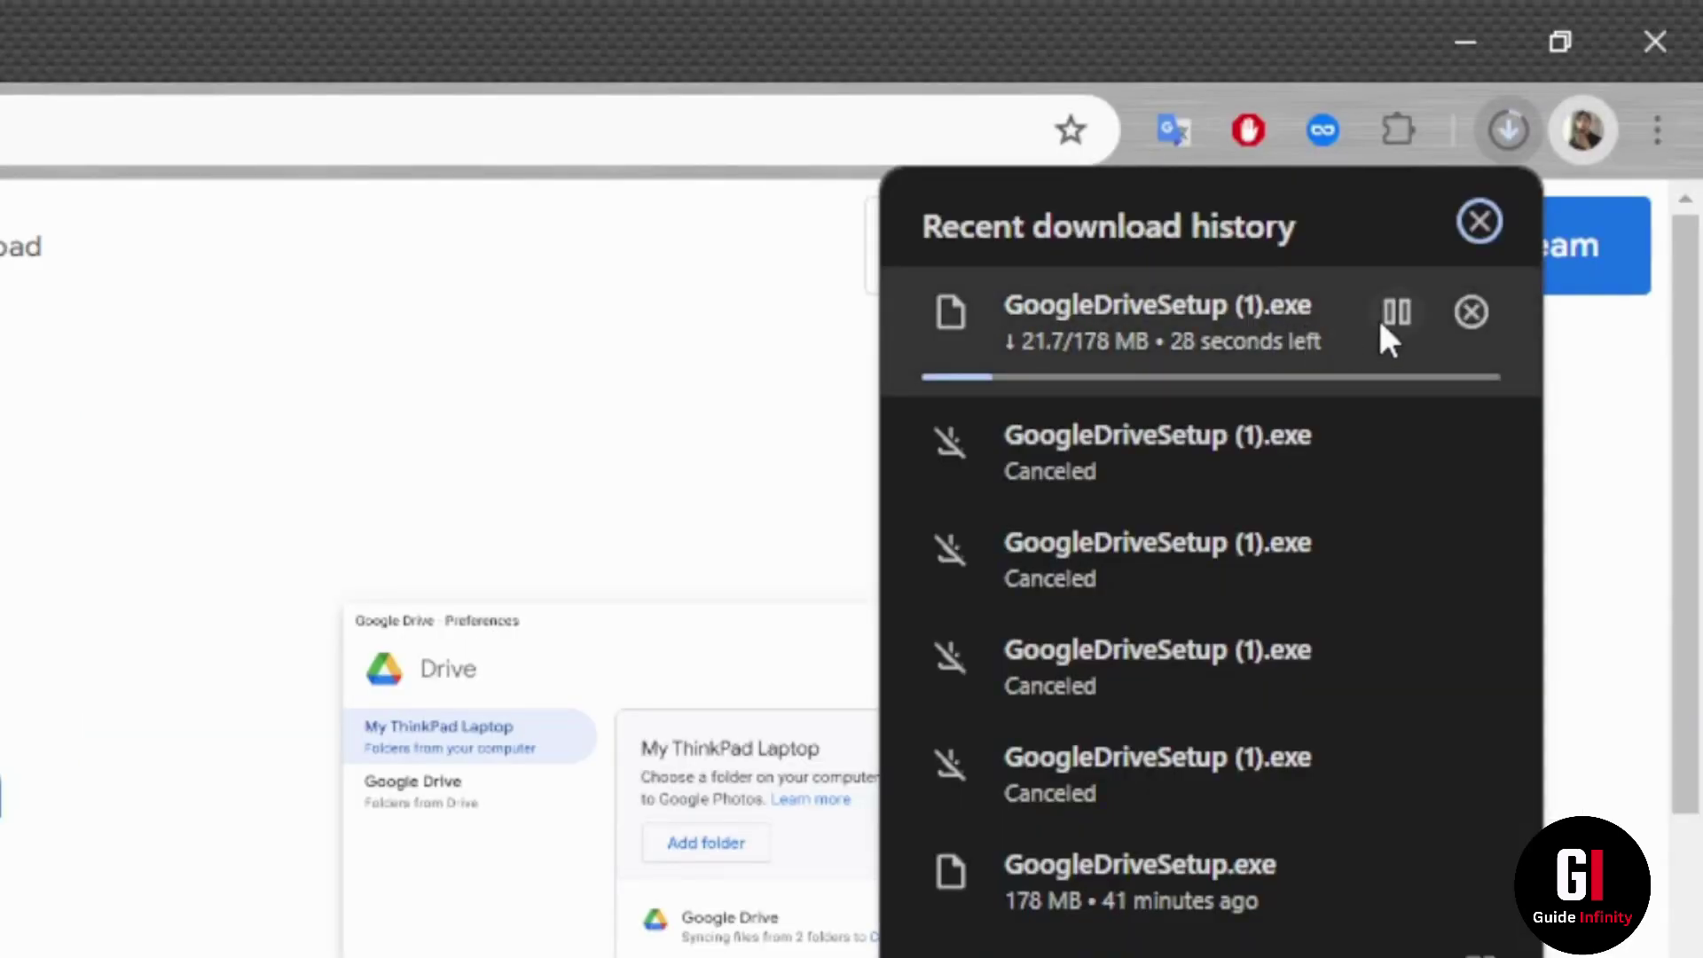
left_click(1410, 315)
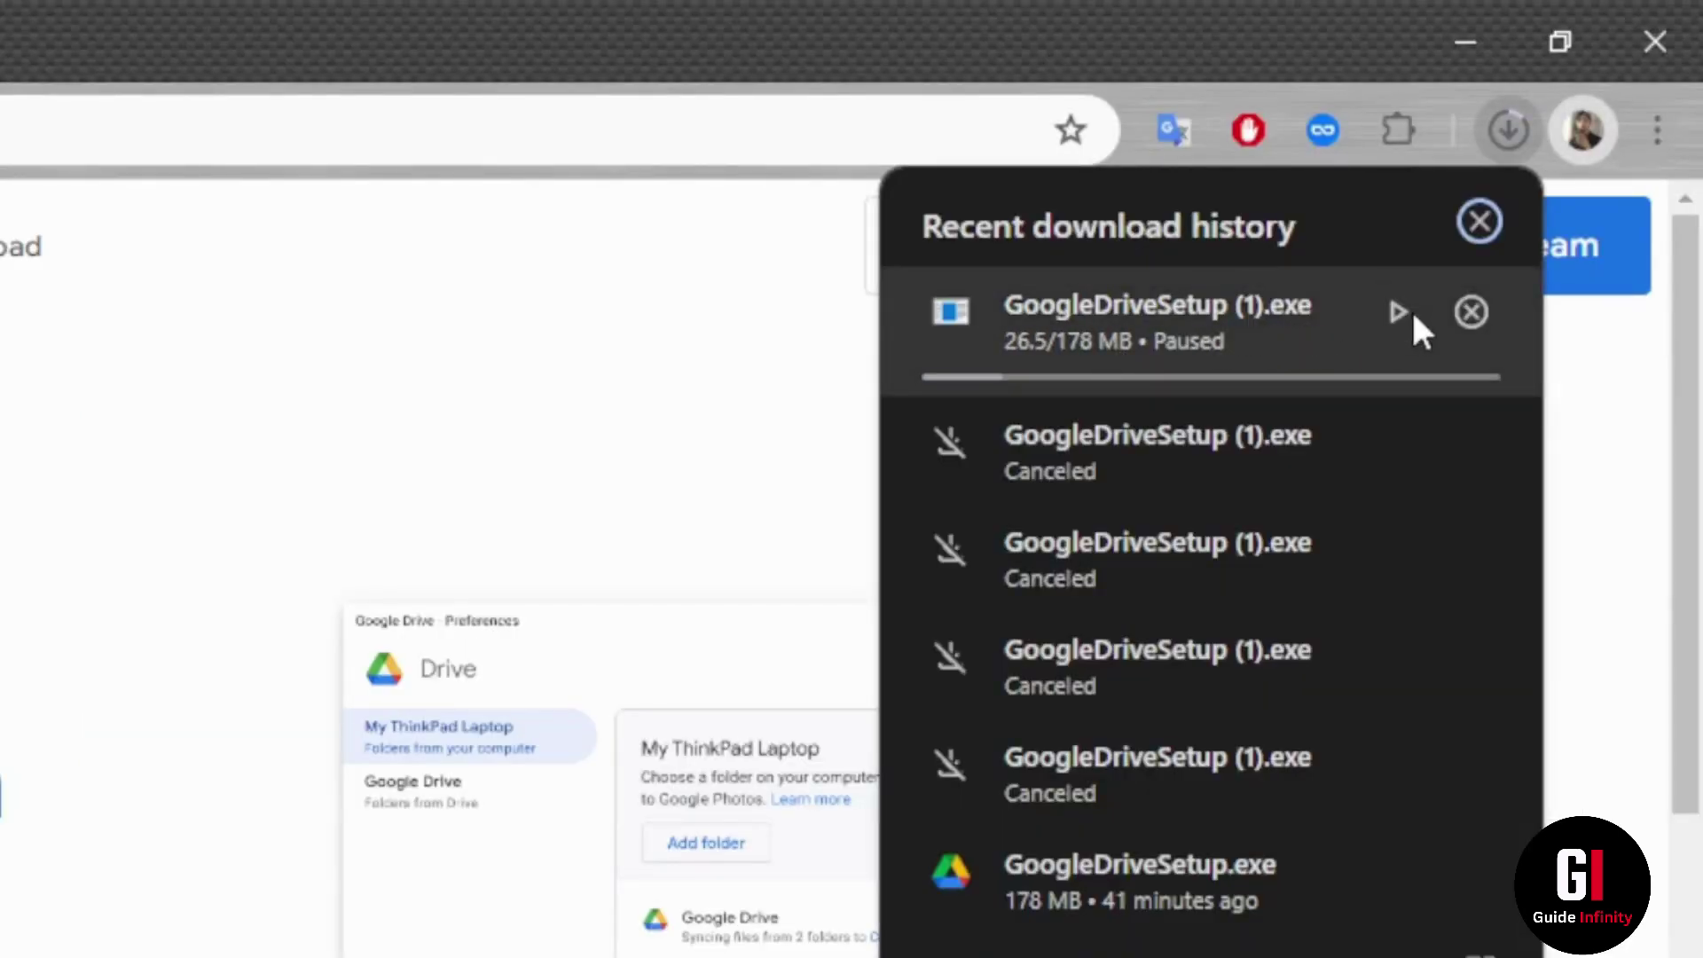
left_click(1472, 312)
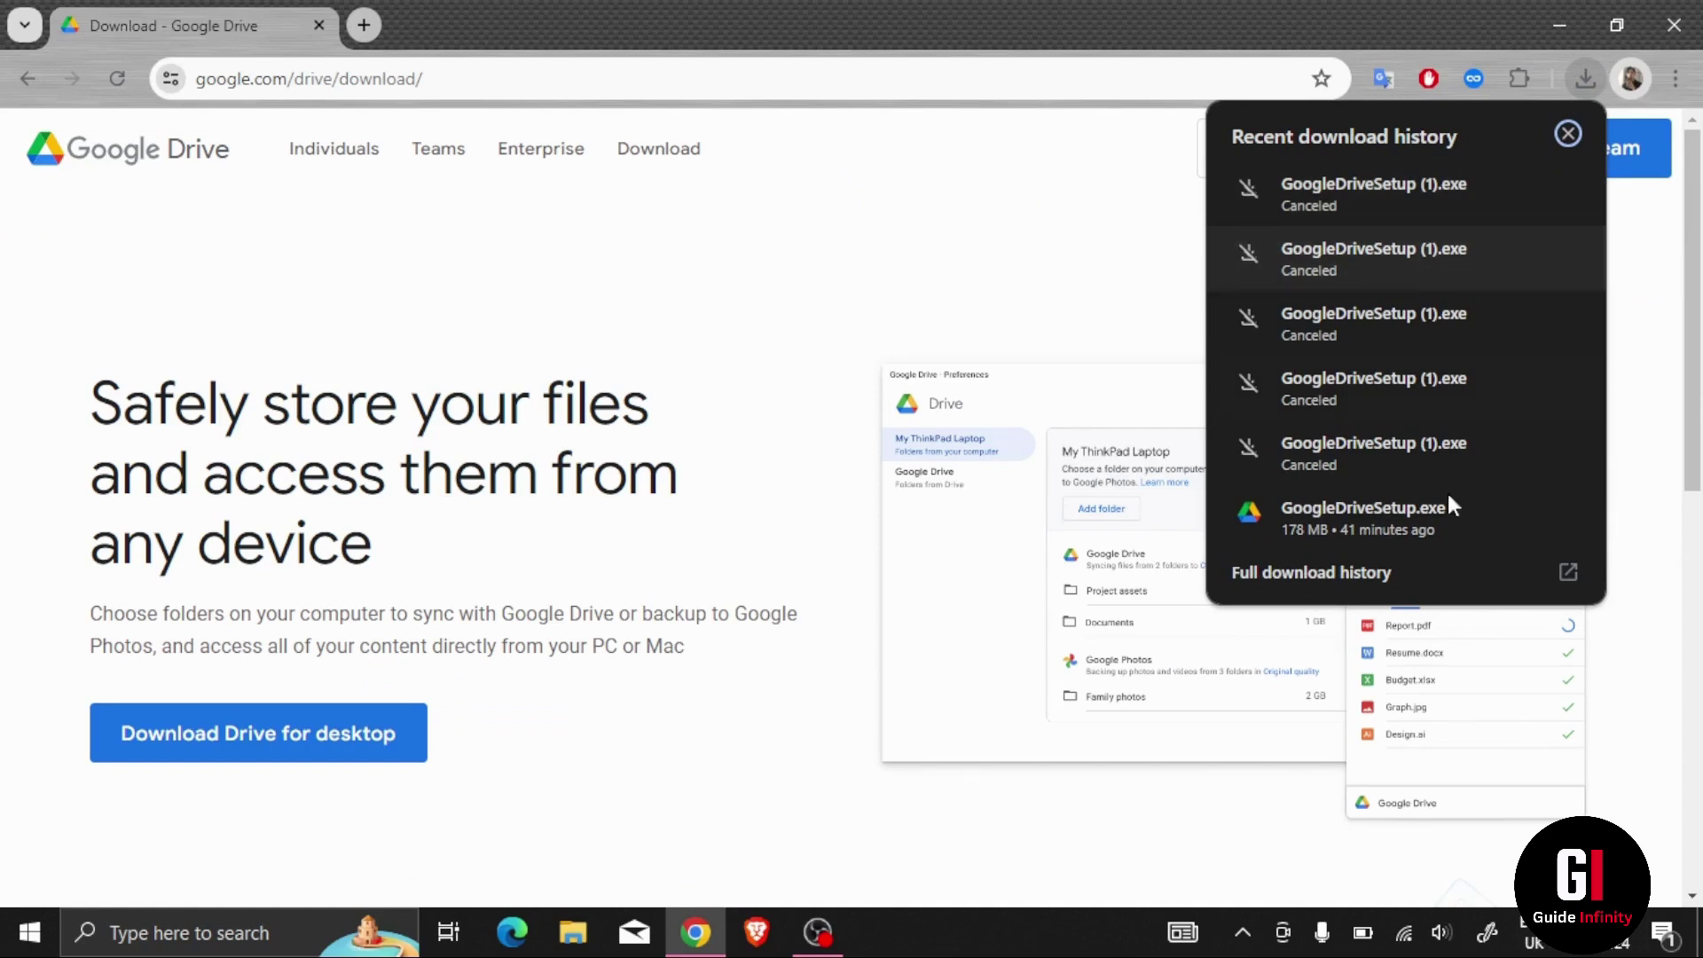
mouse_move(1372, 518)
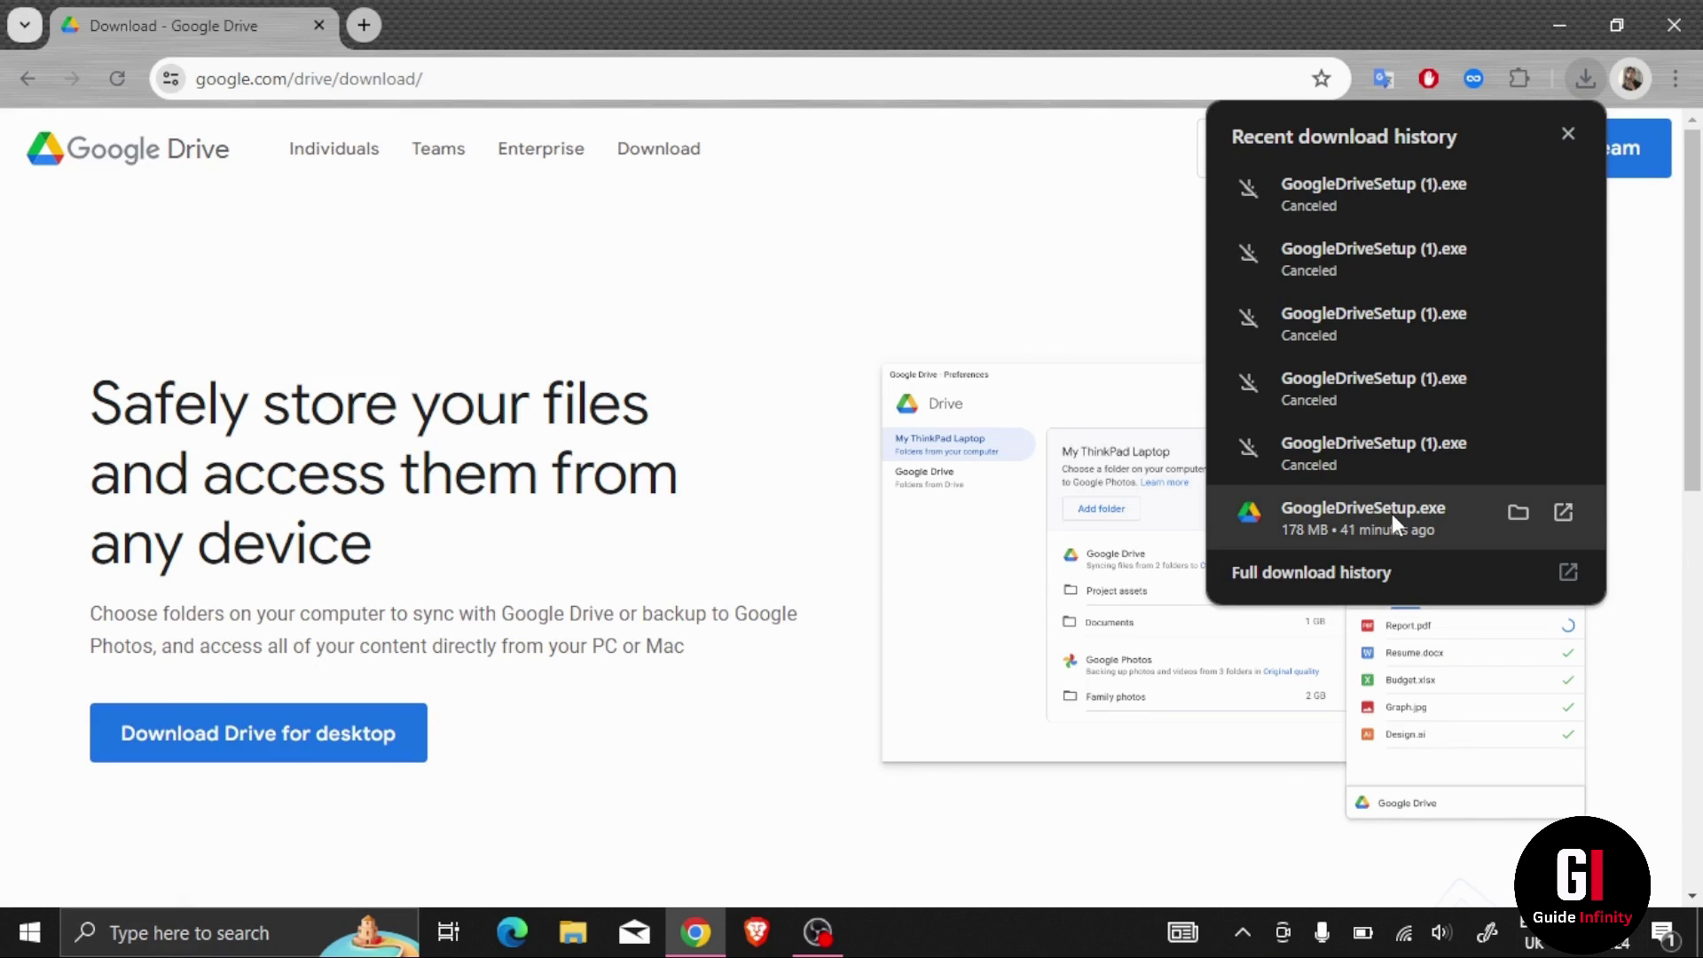
Step: Run the earlier GoogleDriveSetup.exe and install with the desktop application shortcut option ticked
left_click(1392, 514)
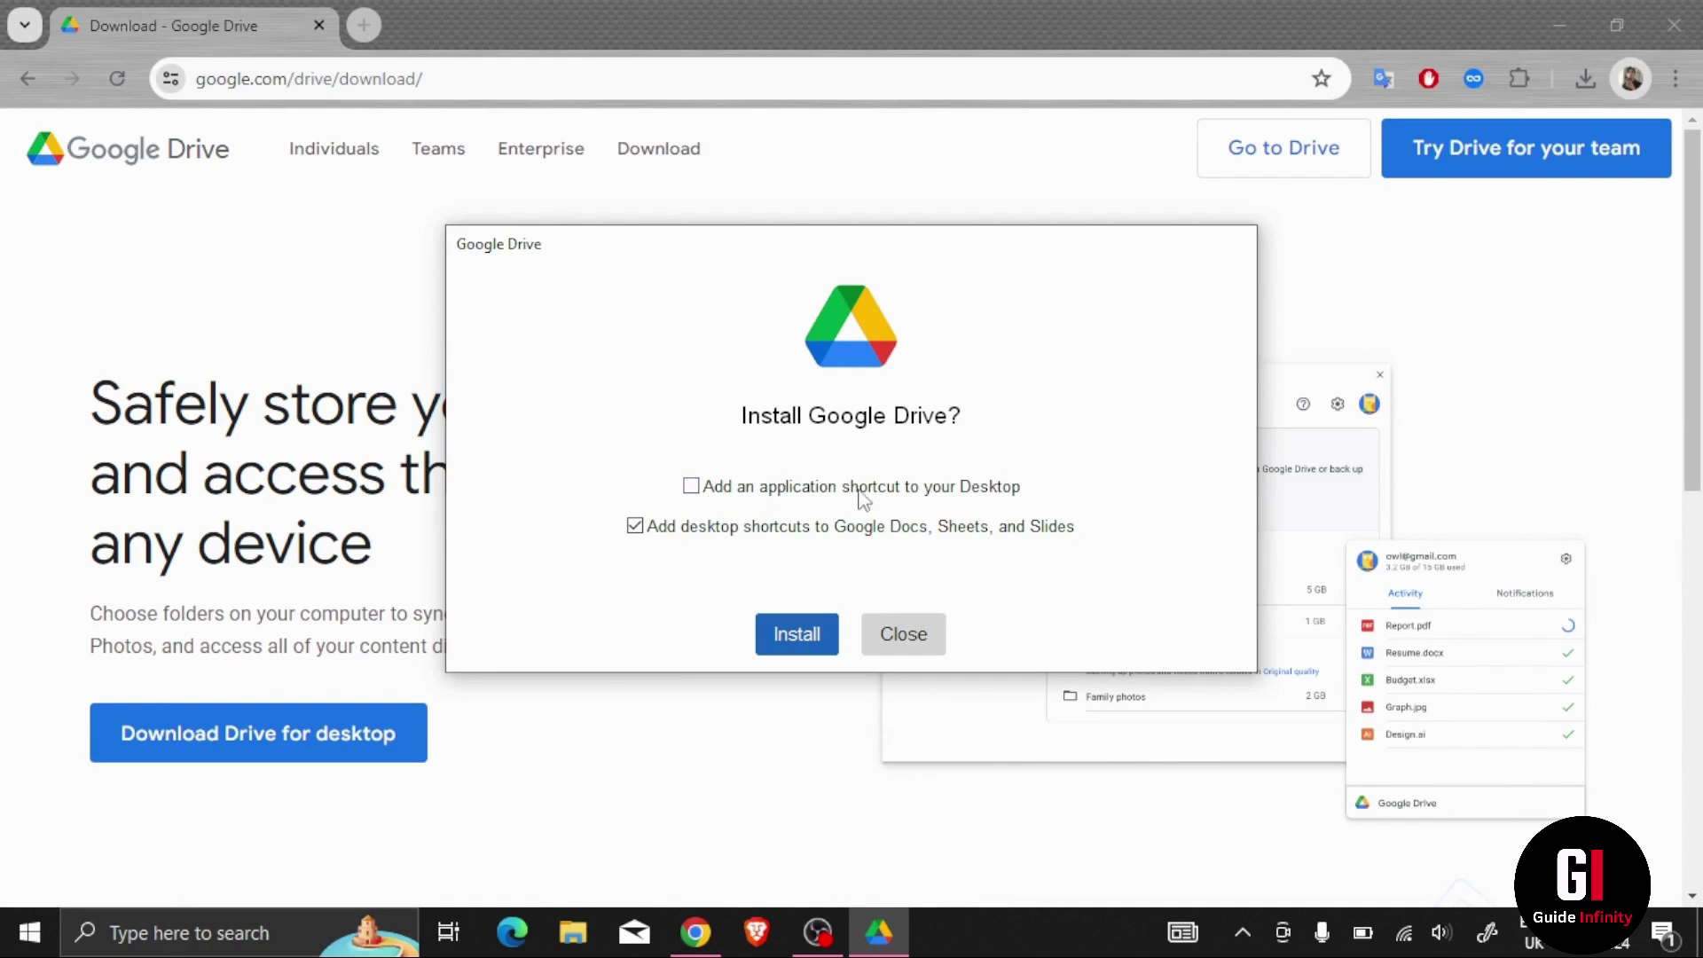
left_click(694, 486)
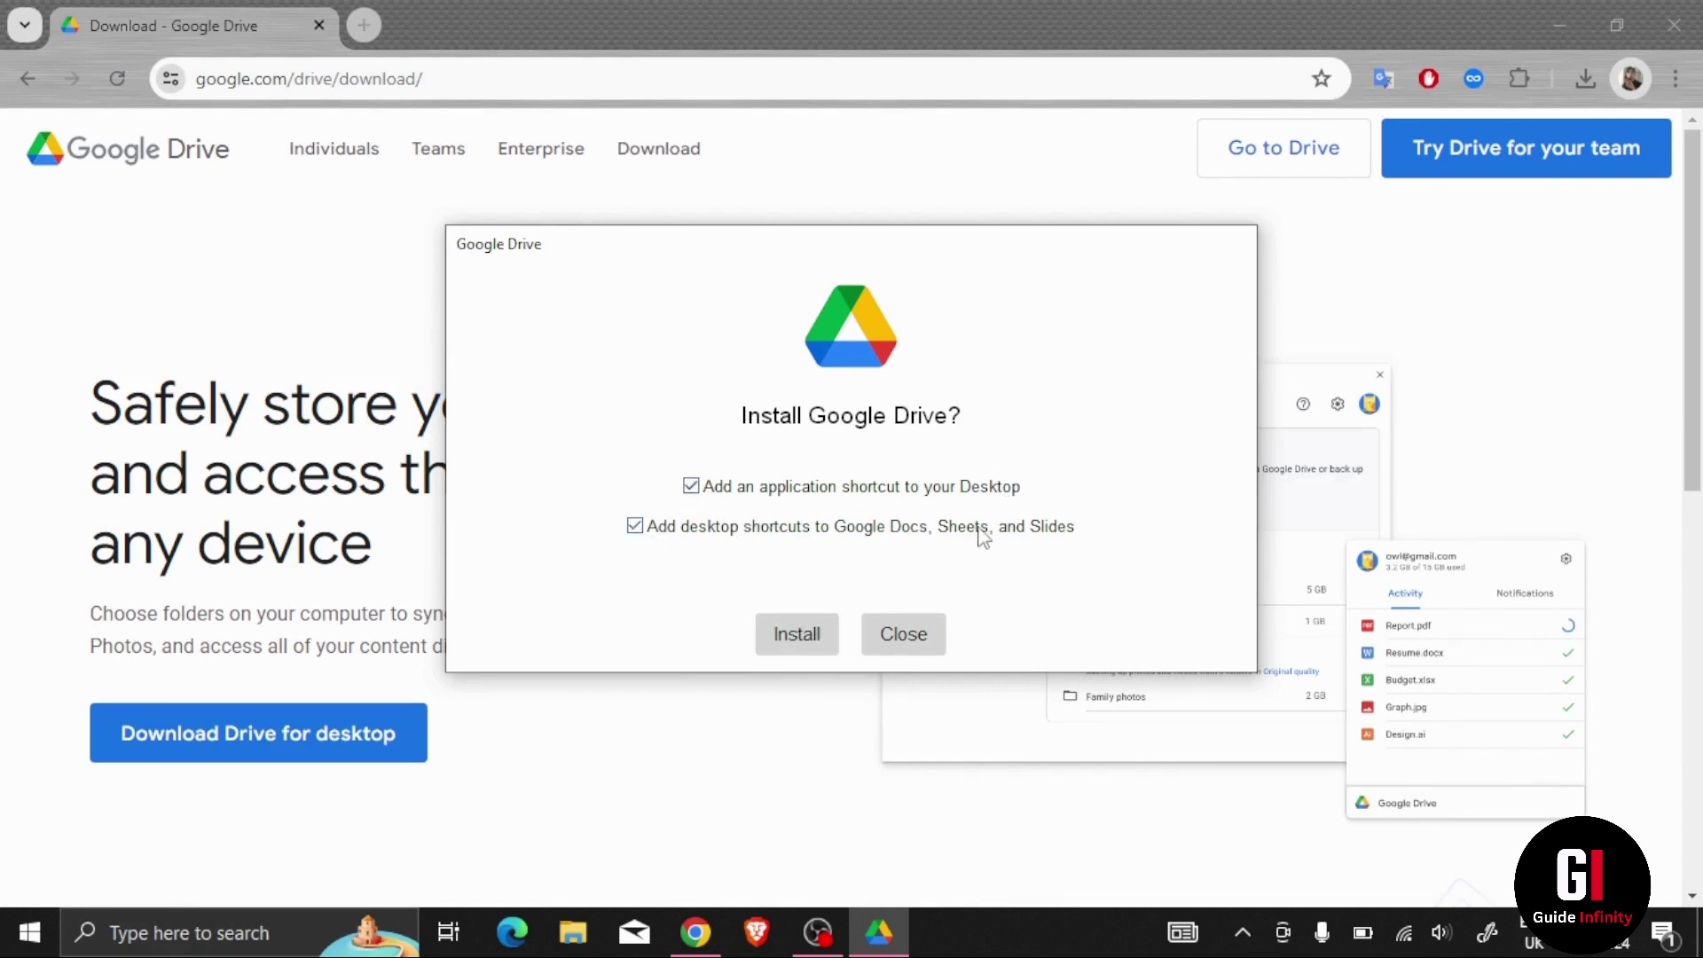
left_click(796, 637)
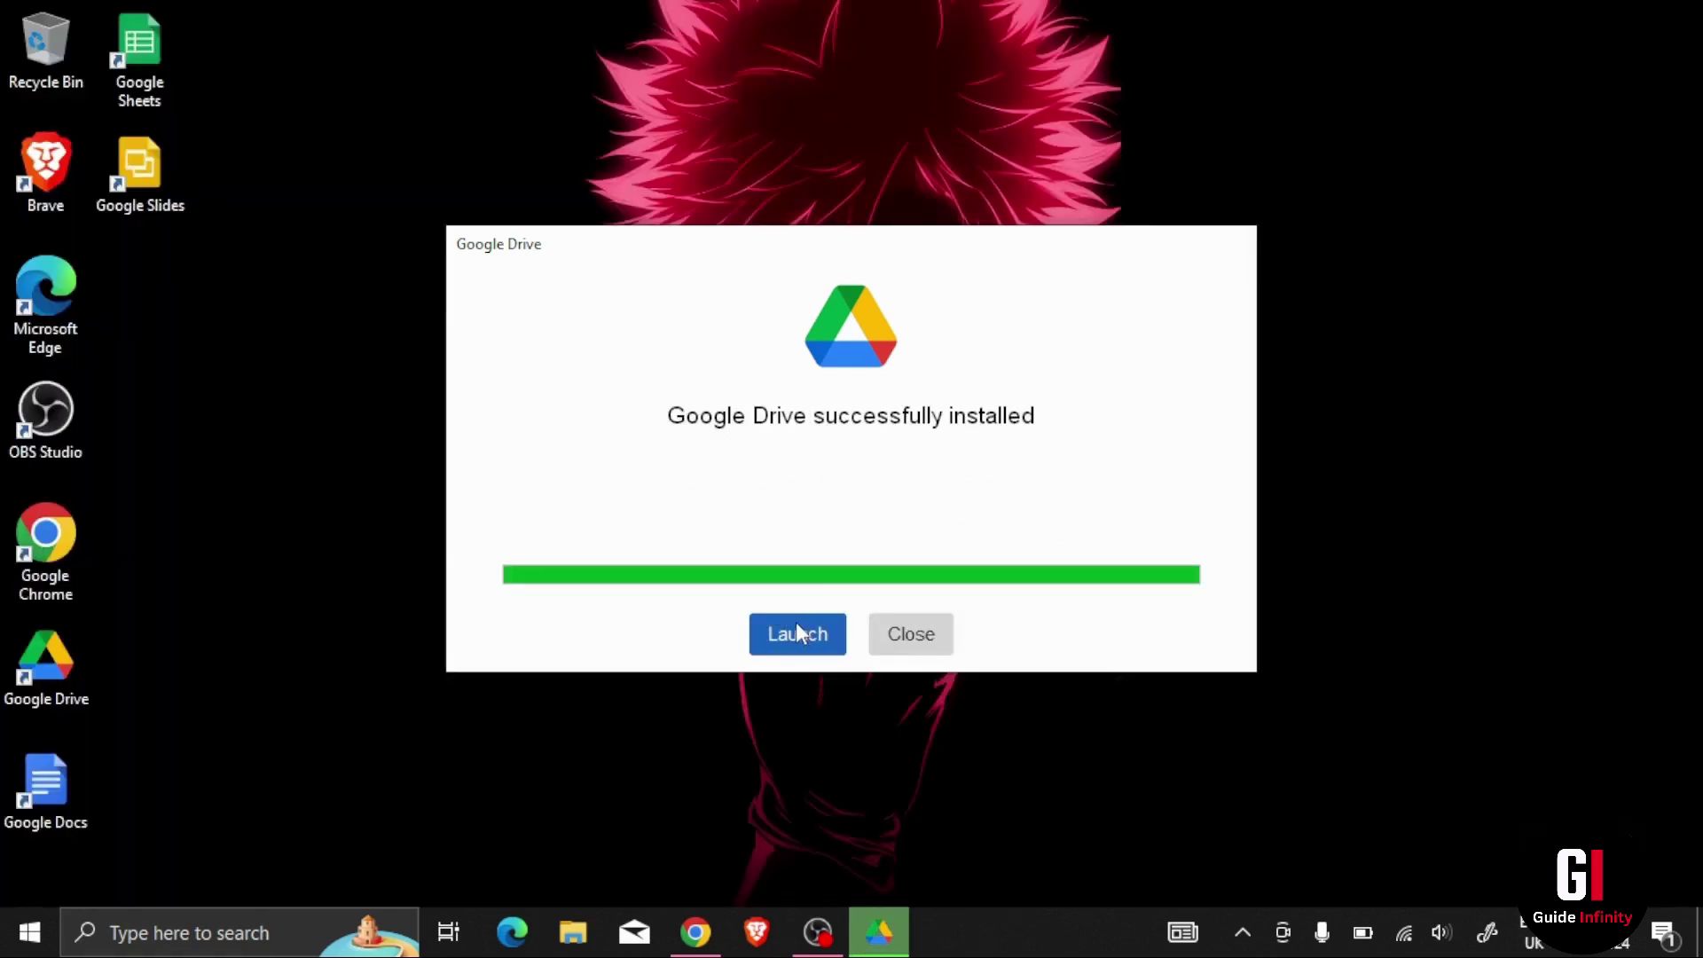
Step: Launch the newly installed Google Drive and continue past the Welcome to Google Drive screen
left_click(797, 631)
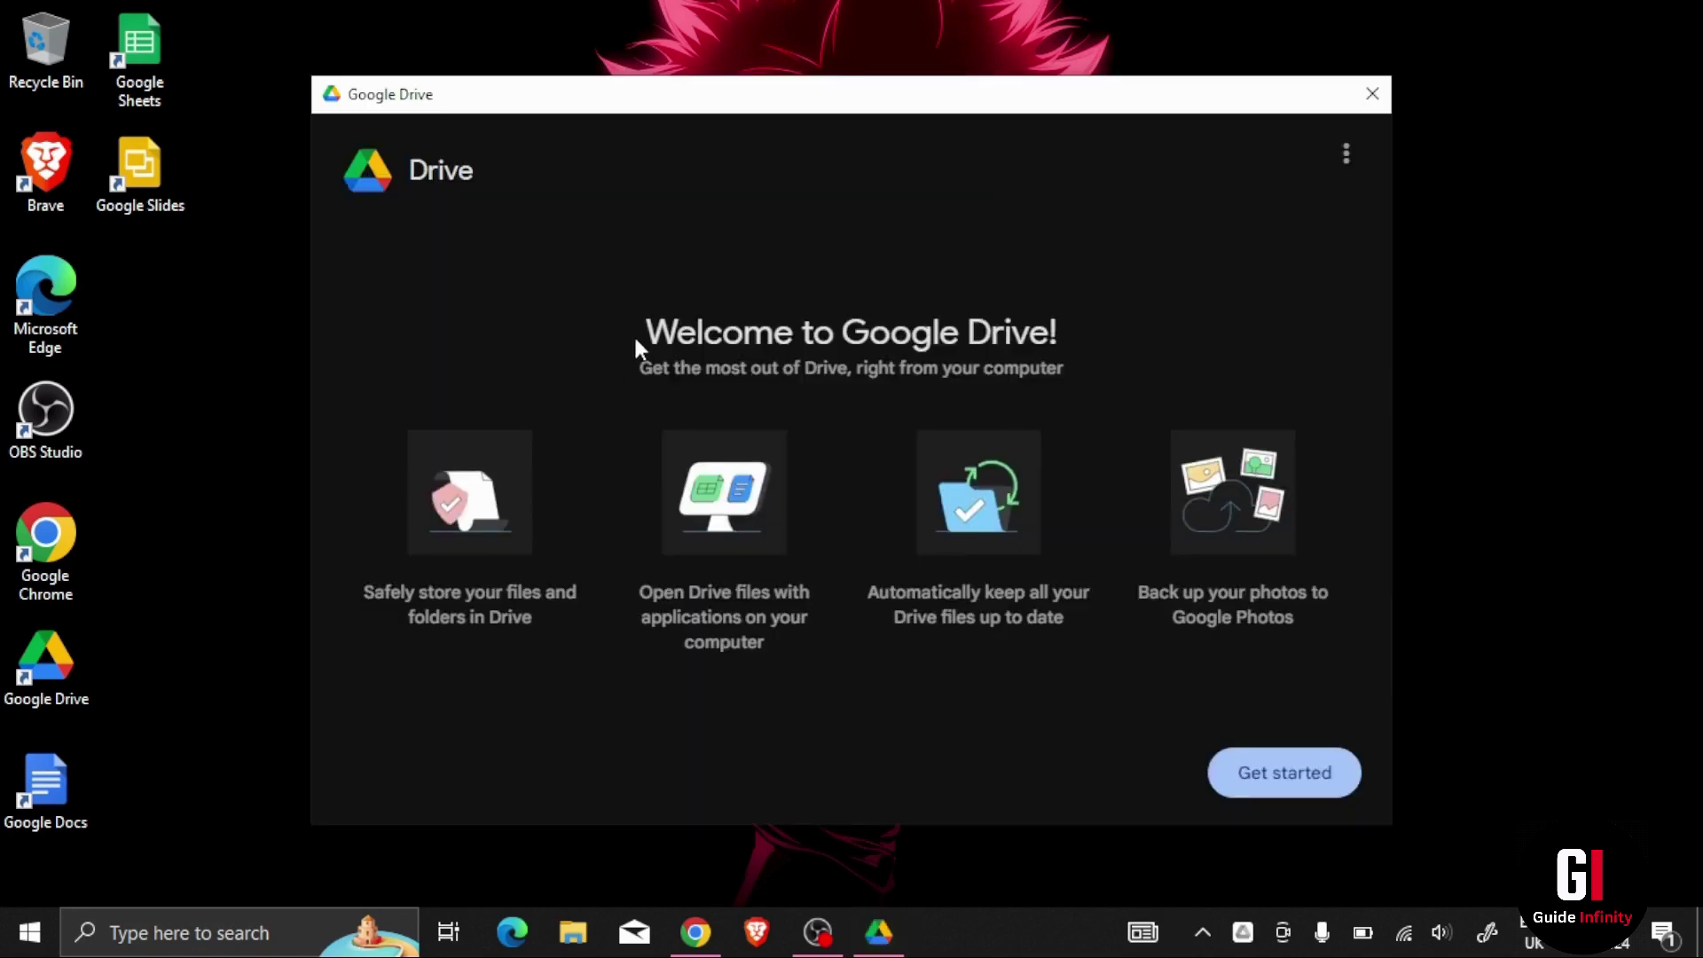
left_click_drag(648, 332, 1060, 342)
left_click(1075, 338)
left_click(1247, 780)
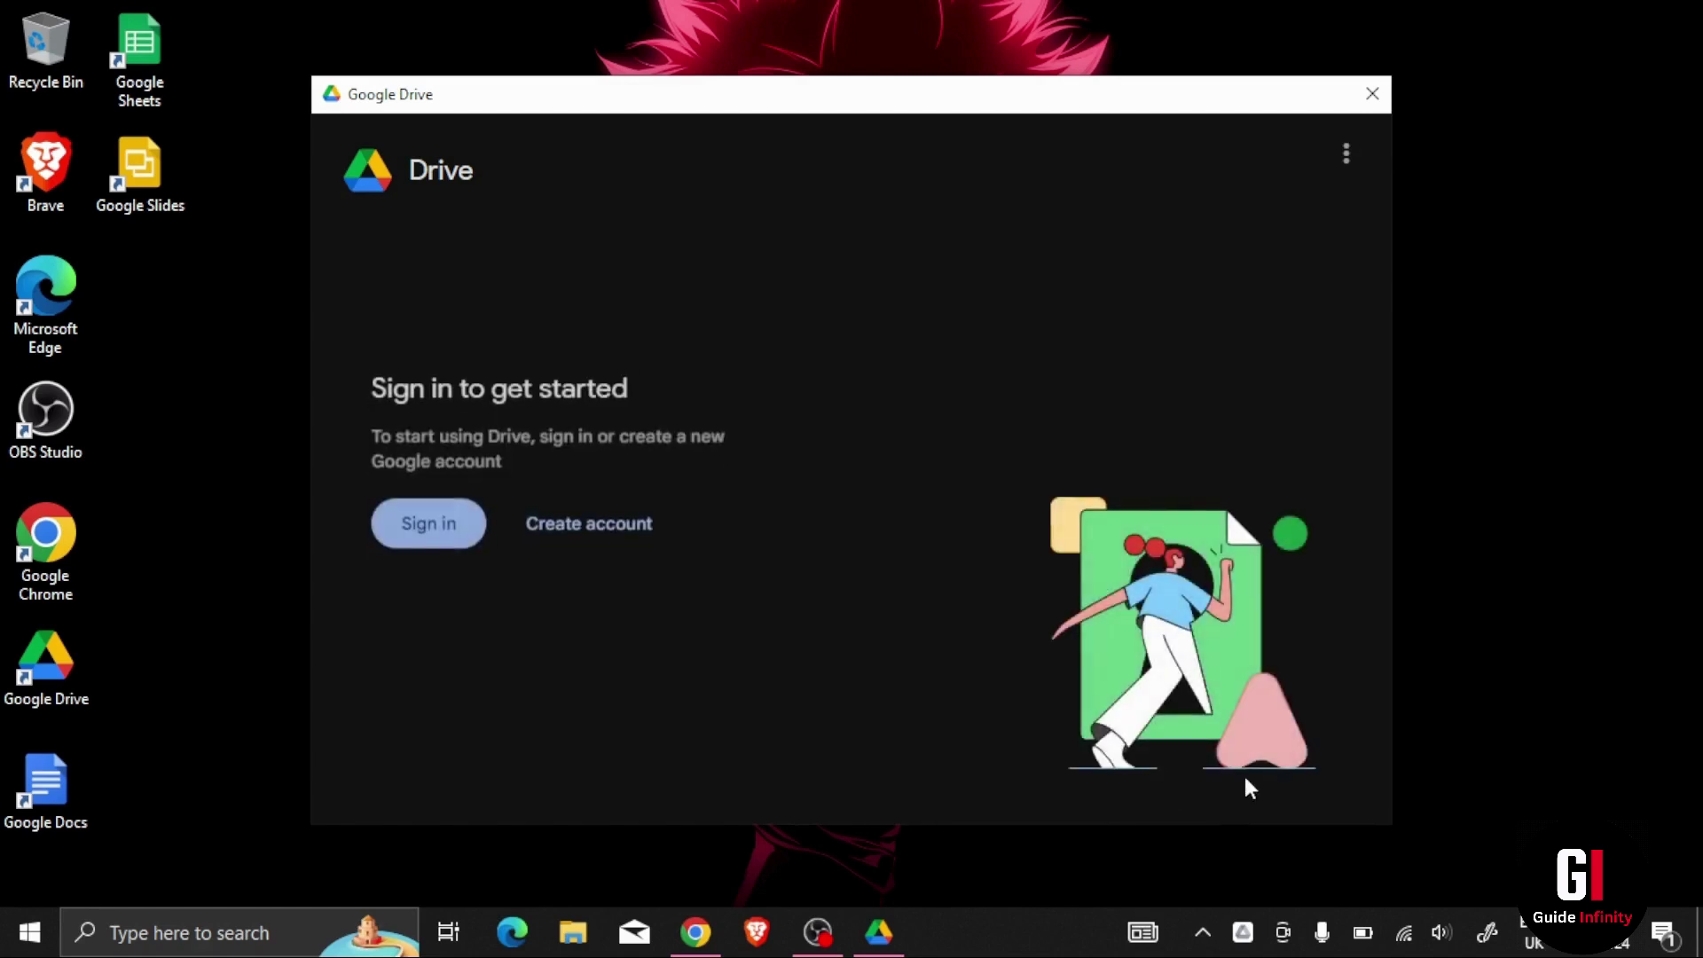
Step: Sign Drive for desktop into the existing Google account in Brave, then close the Brave window
left_click(413, 529)
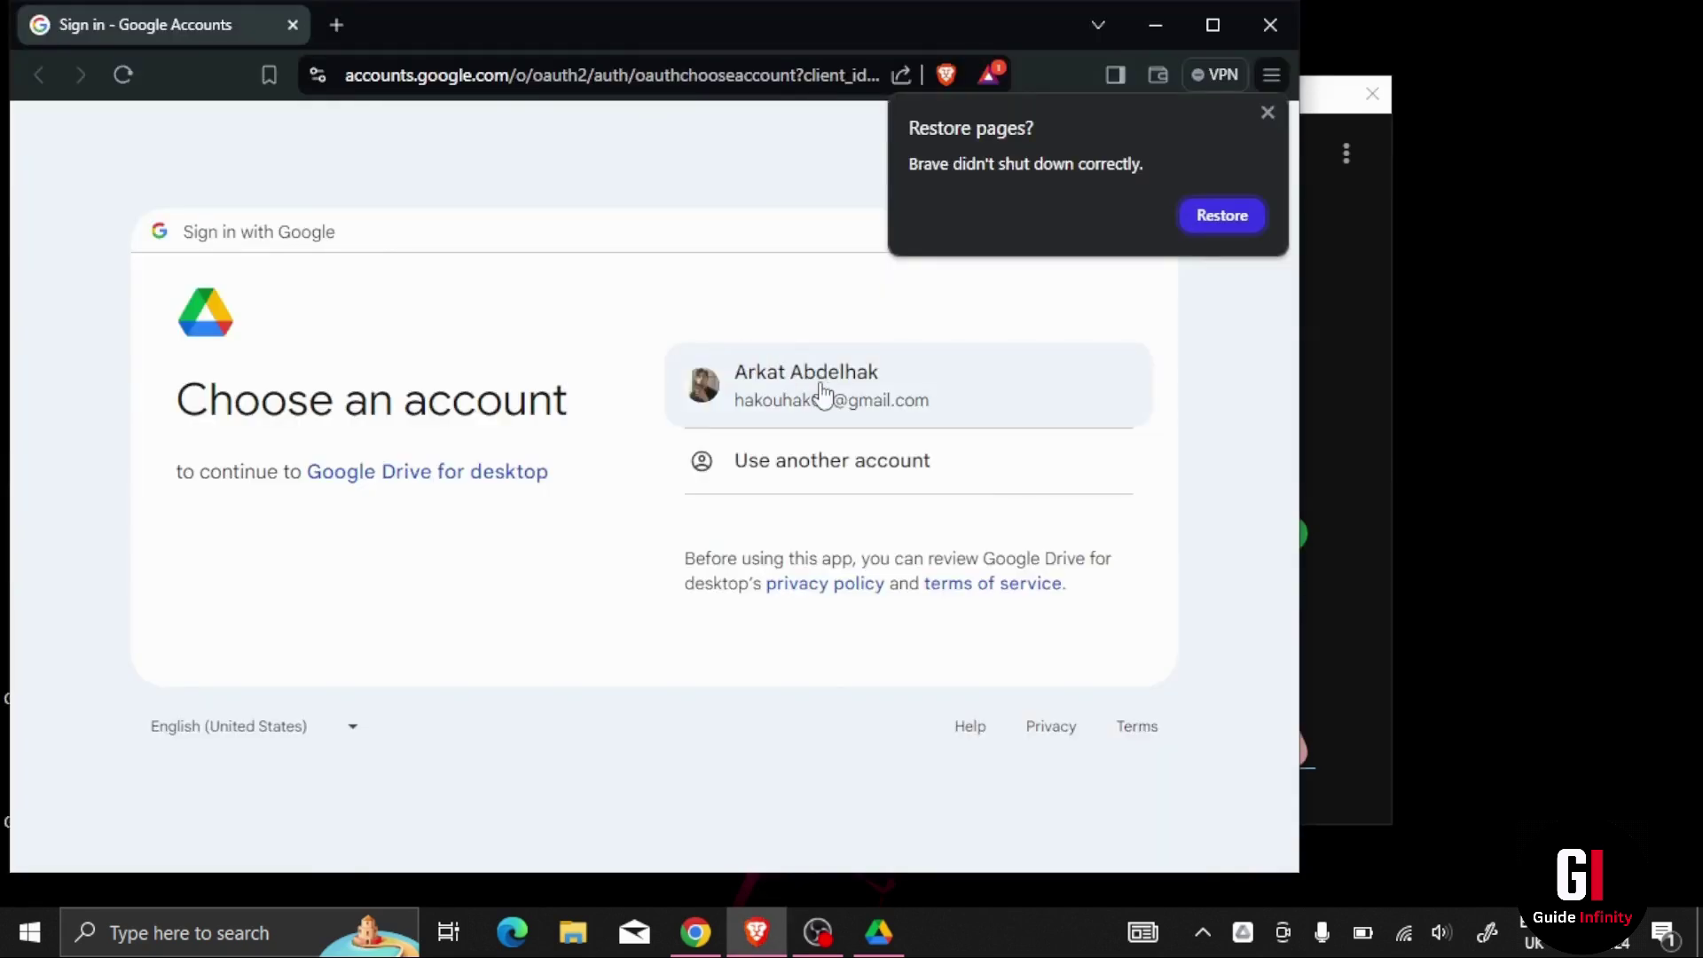
left_click(821, 392)
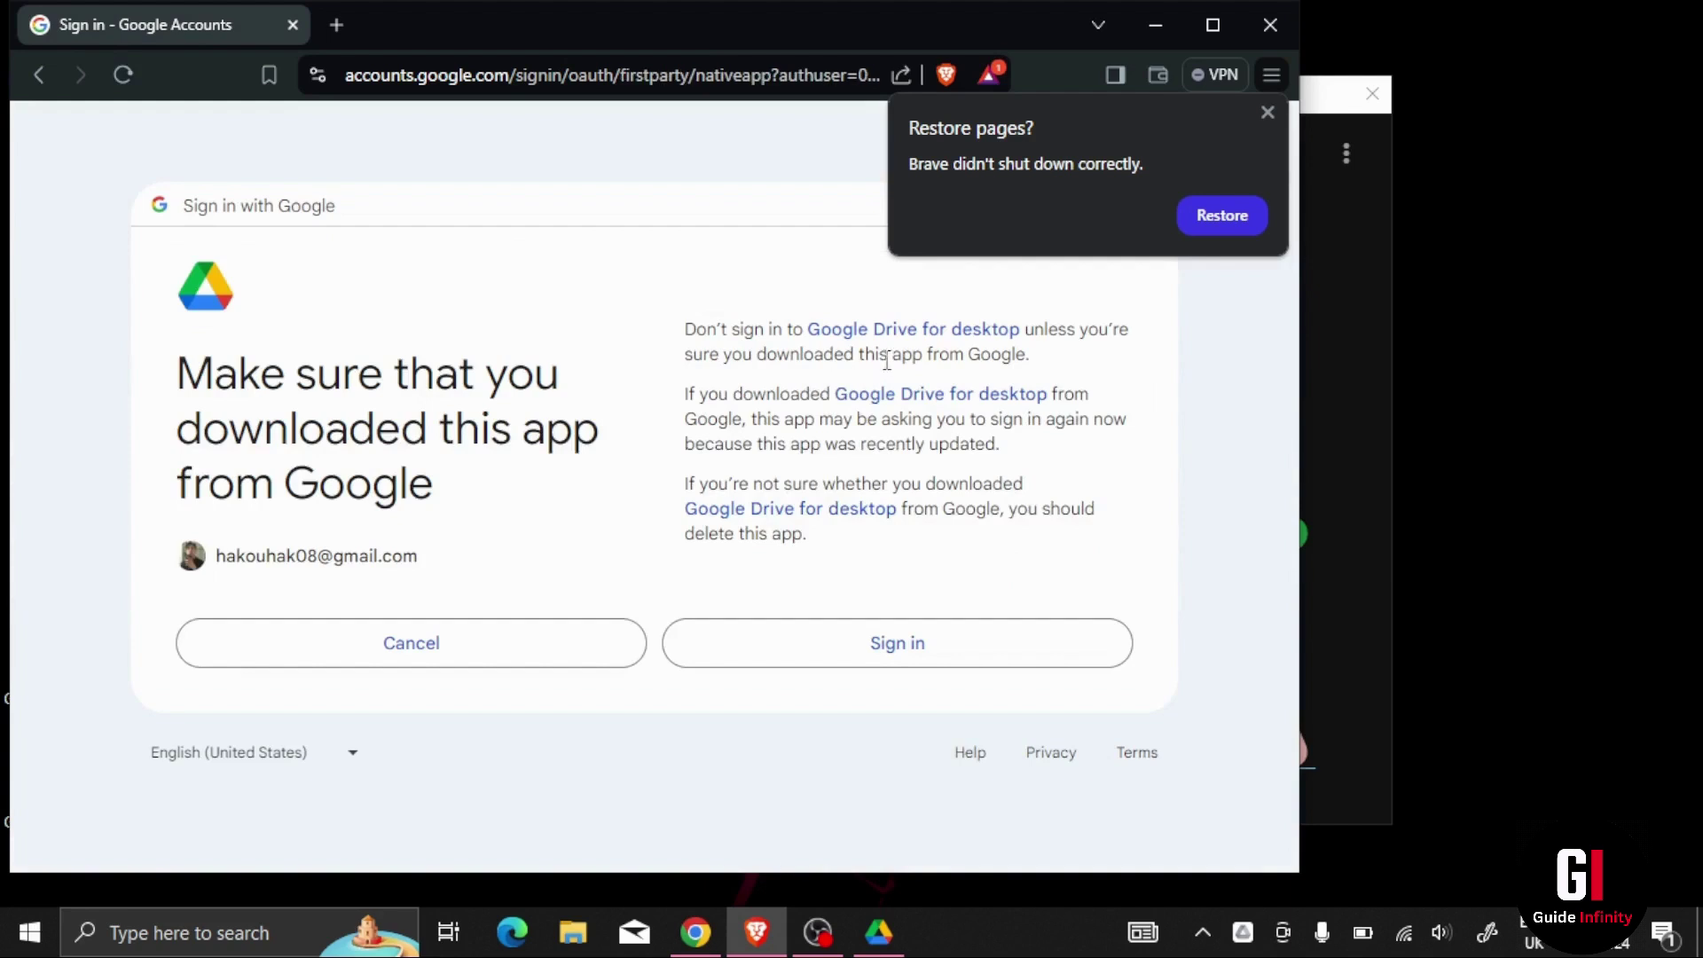
left_click(1269, 112)
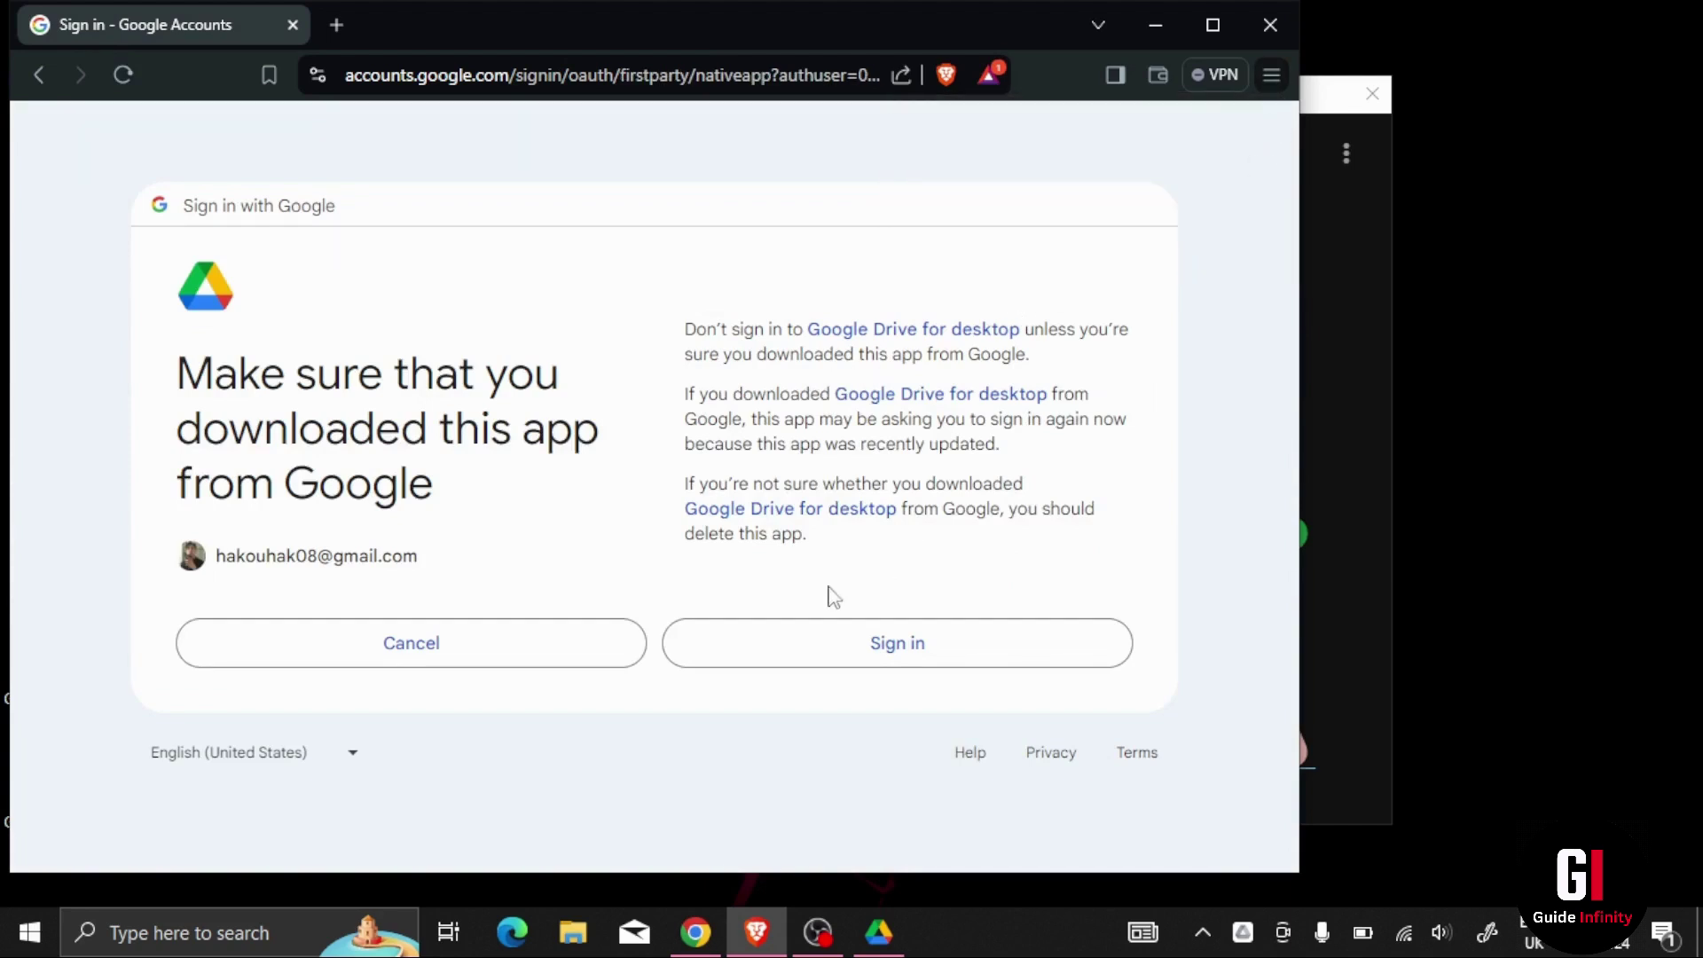
left_click(761, 642)
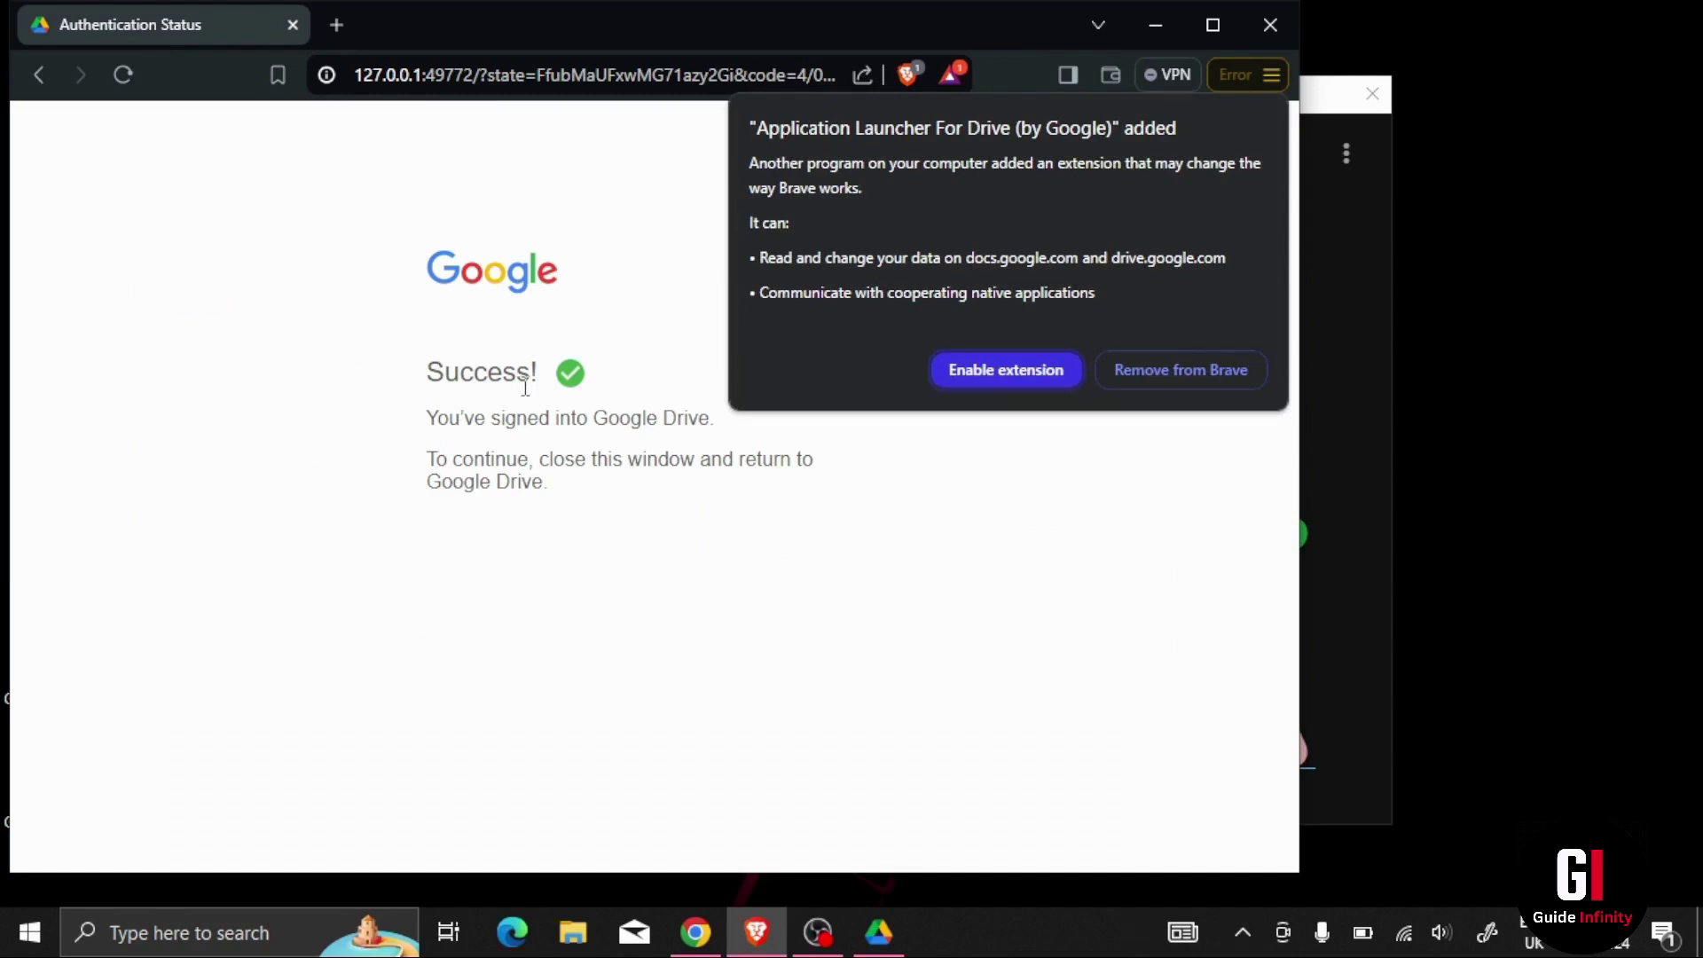
key("alt+F4")
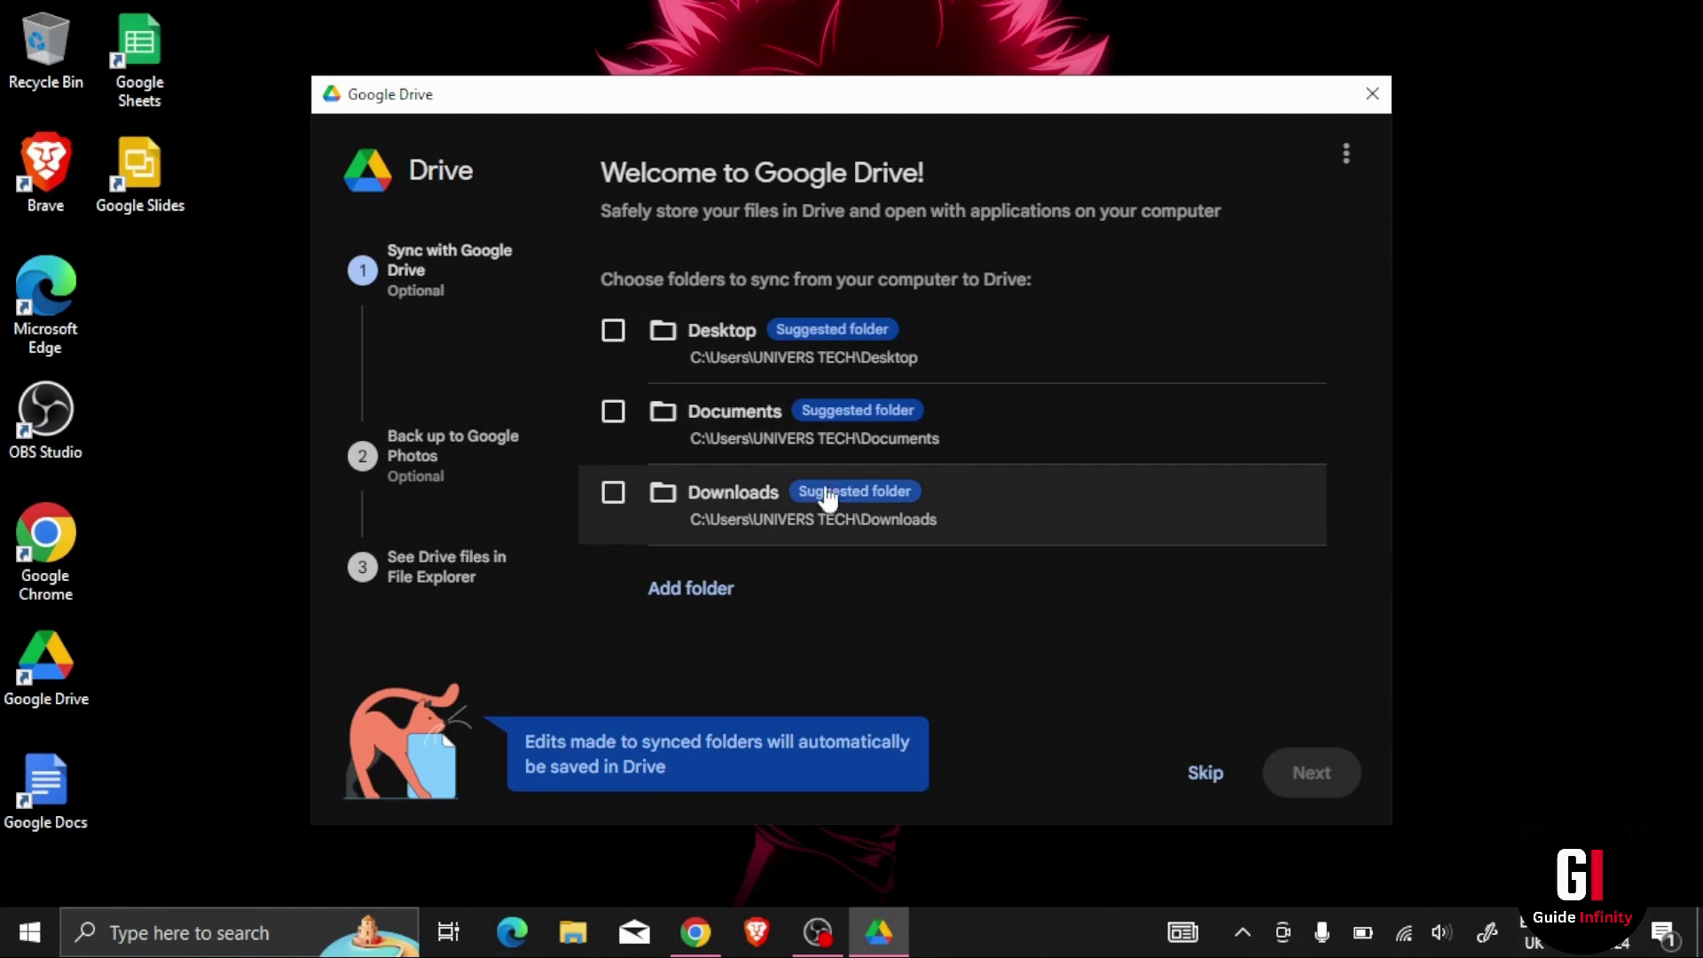
Step: Choose Add folder on the sync step to pick another computer folder
left_click(696, 604)
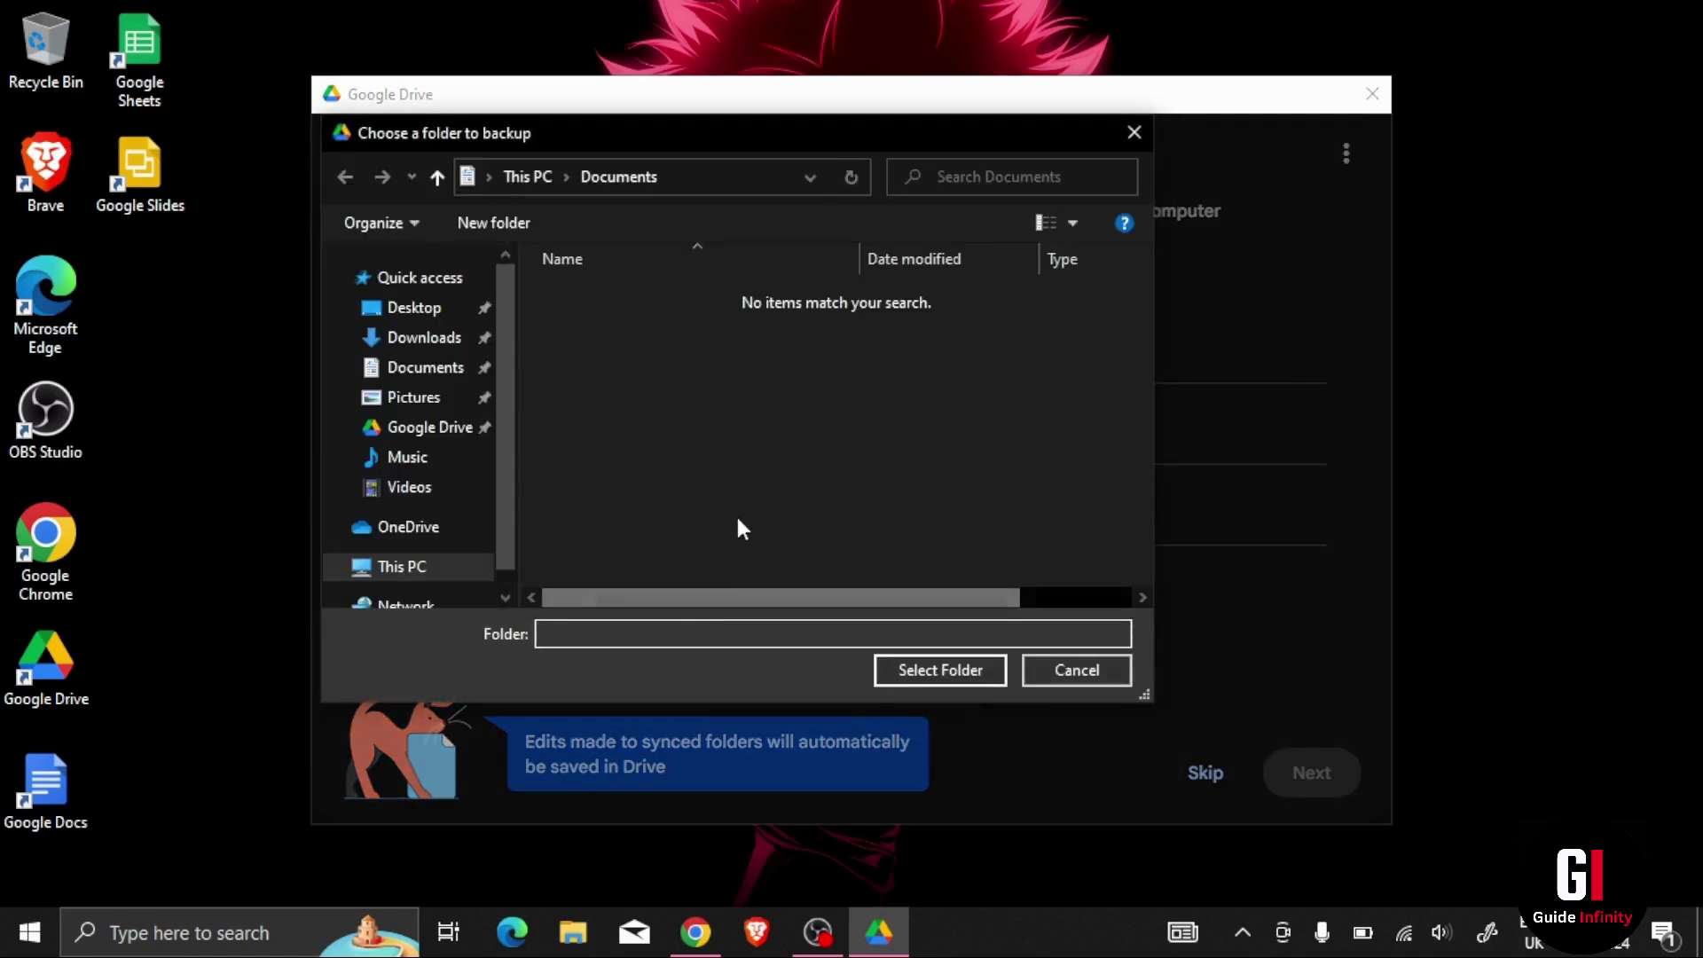
Step: Create a new 'Google Drive' folder in Documents and select it as the folder to sync
right_click(656, 439)
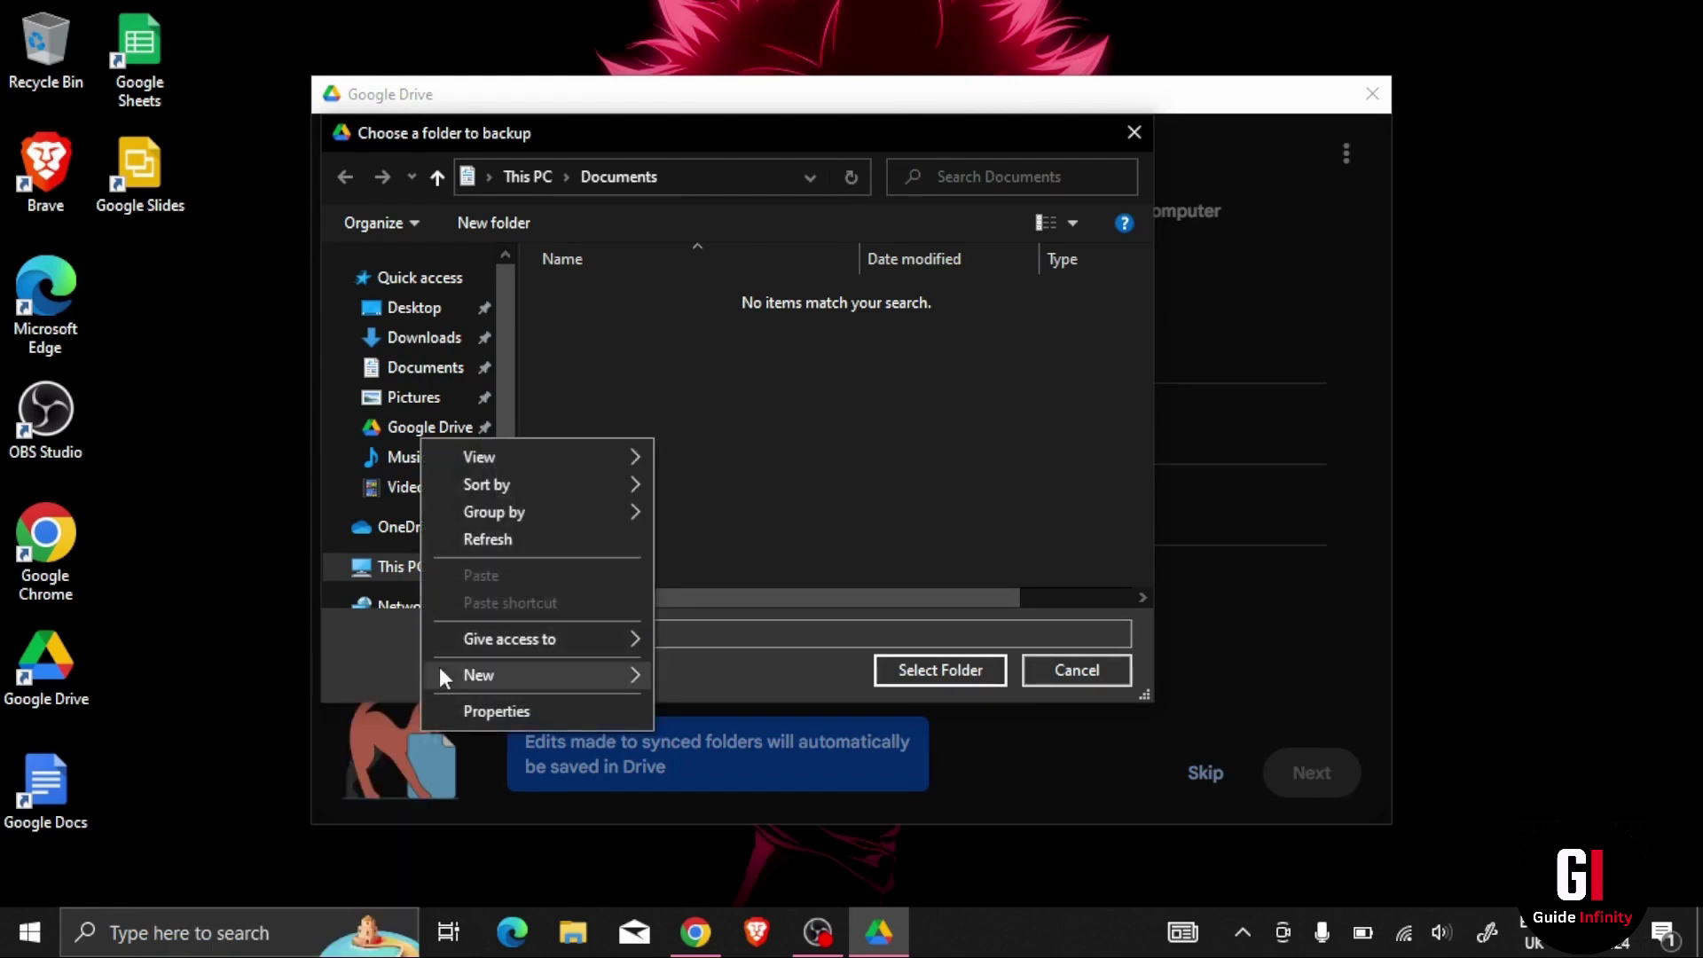
mouse_move(444, 676)
left_click(349, 675)
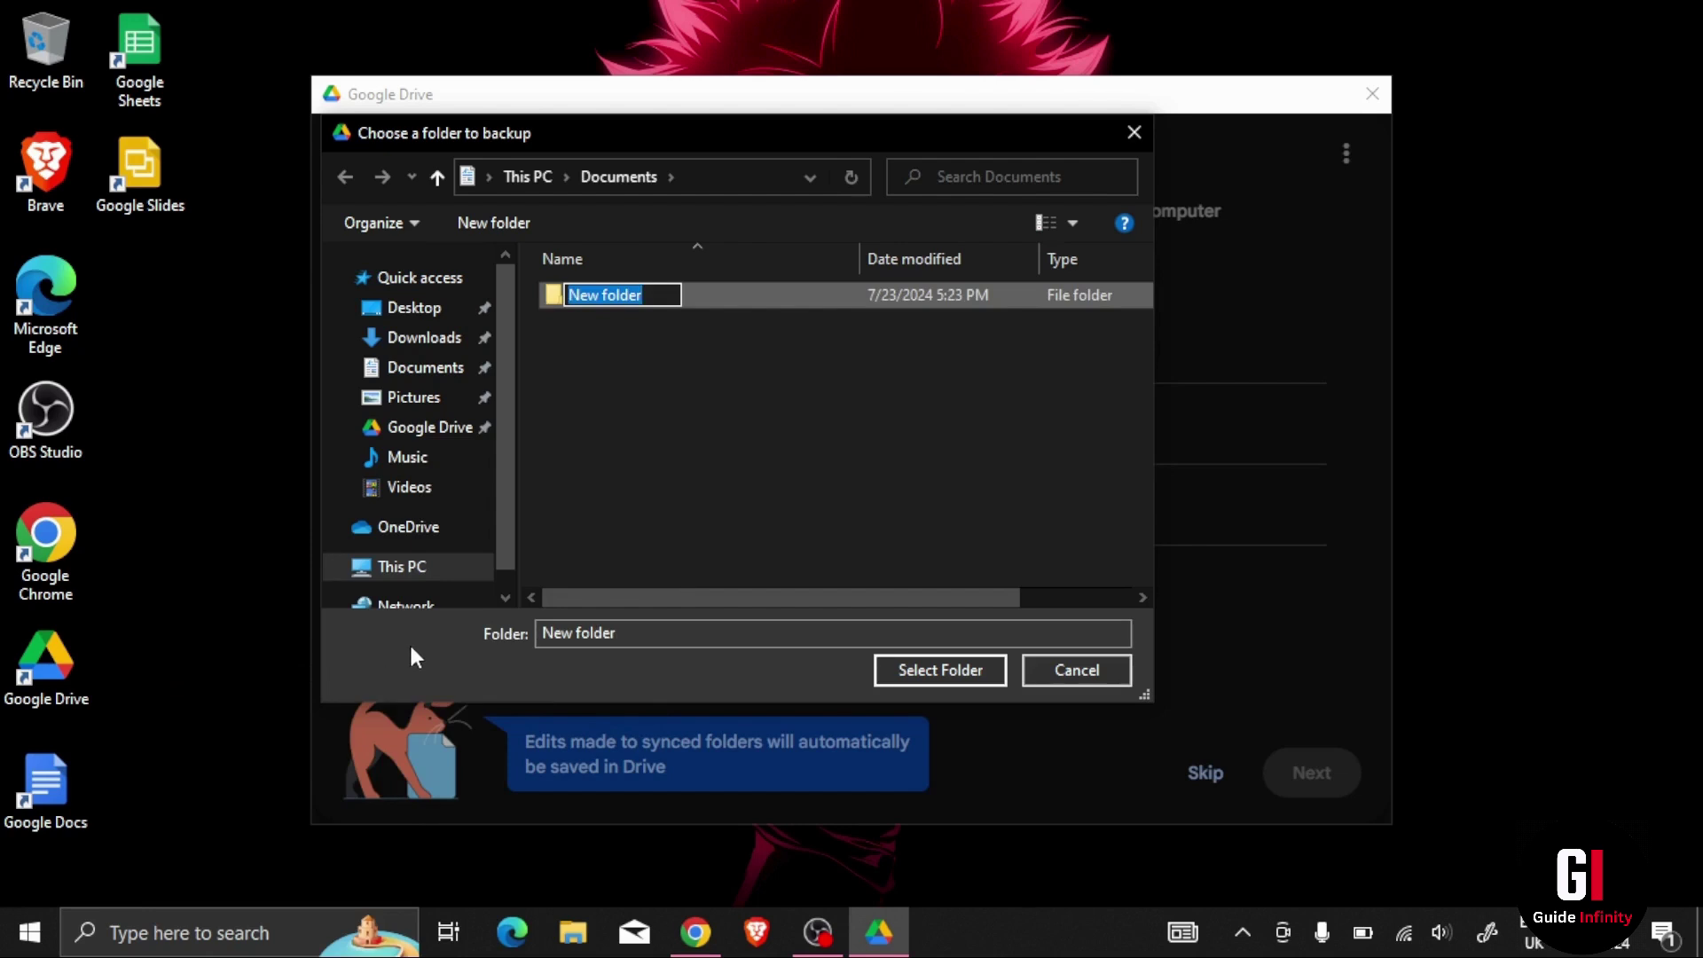
type("g")
key("BackSpace")
type("G")
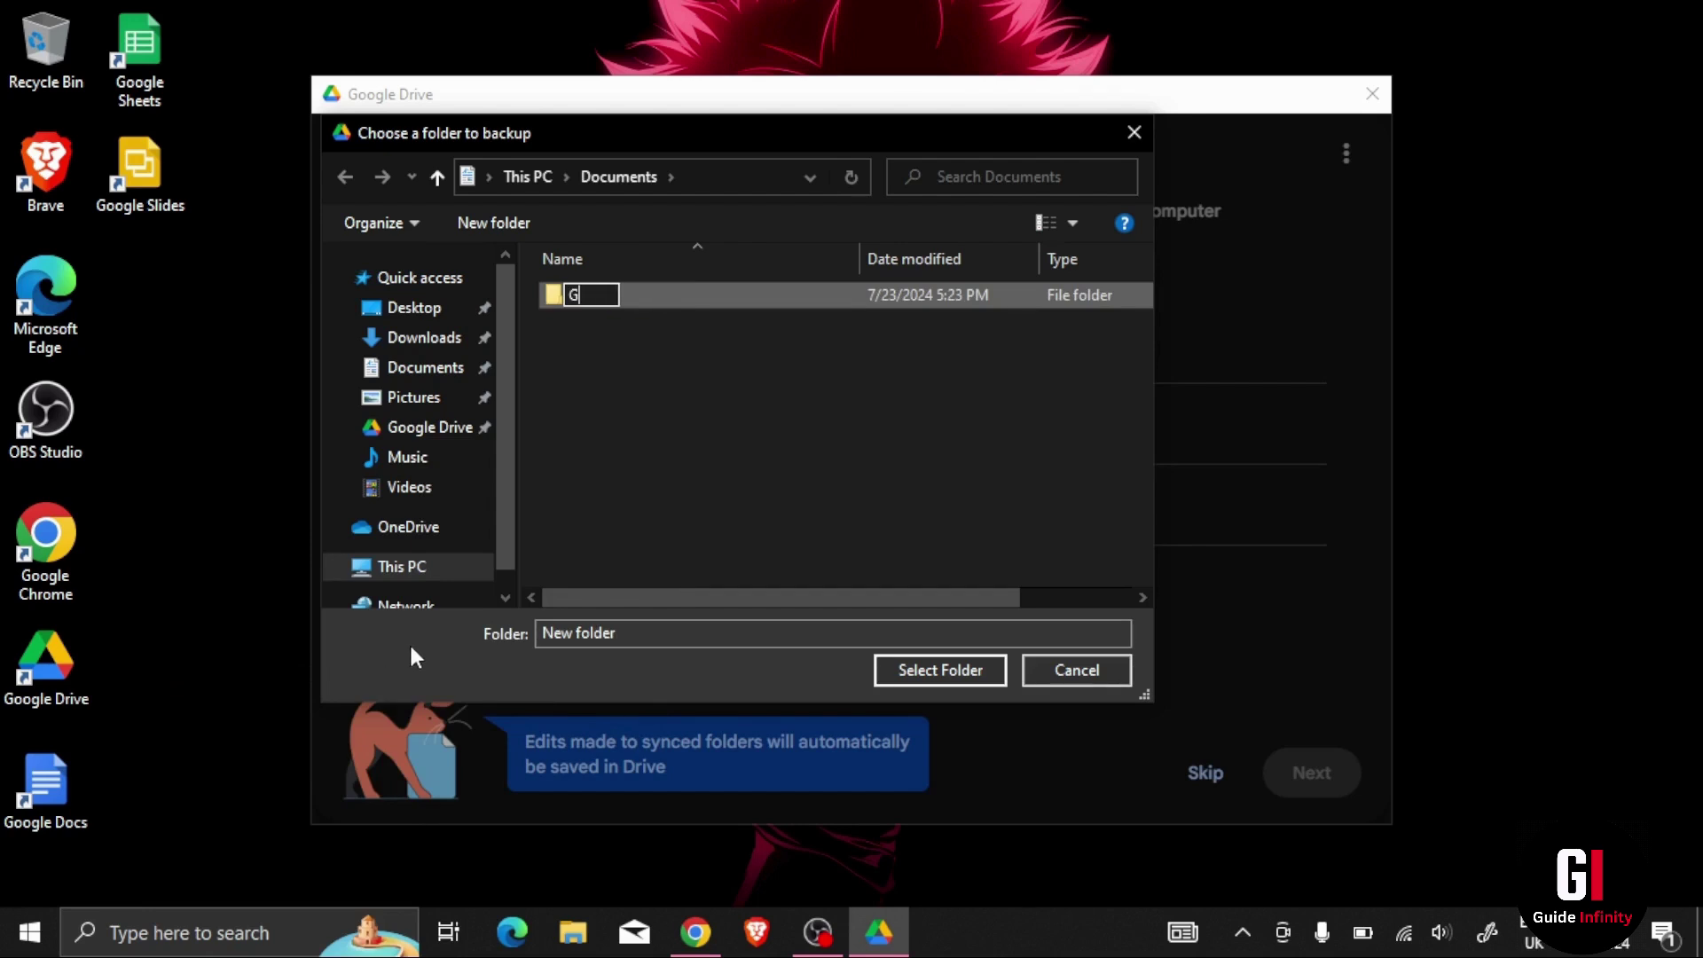
type("oogle Drive")
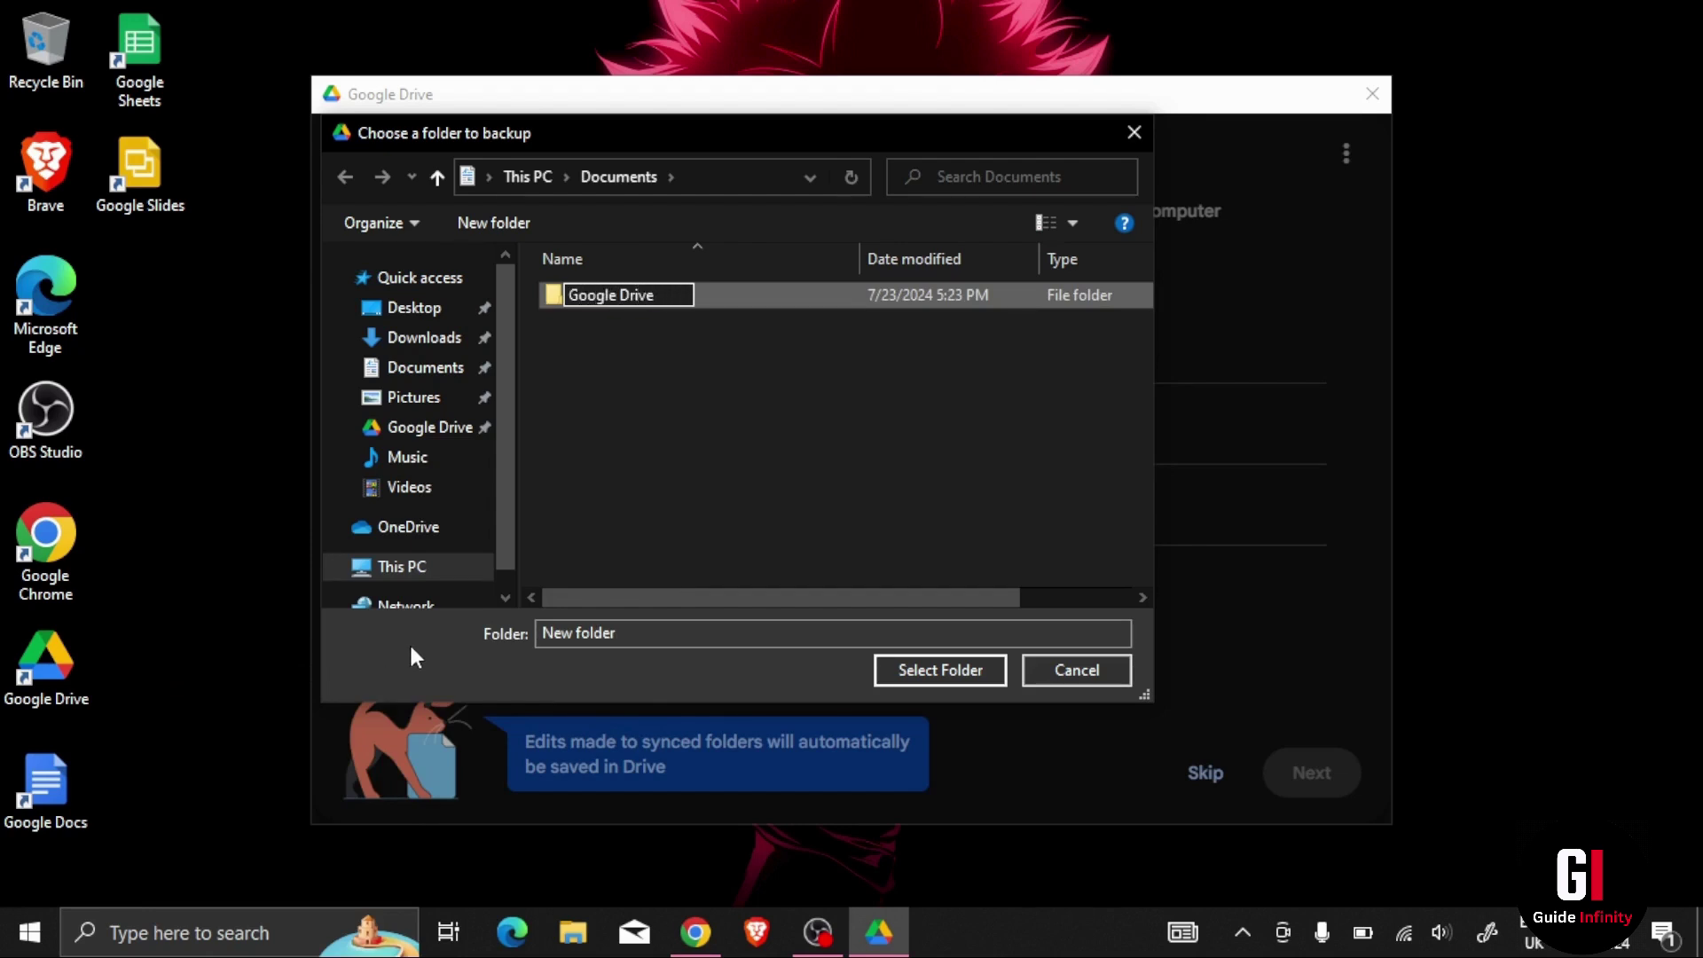
key("Return")
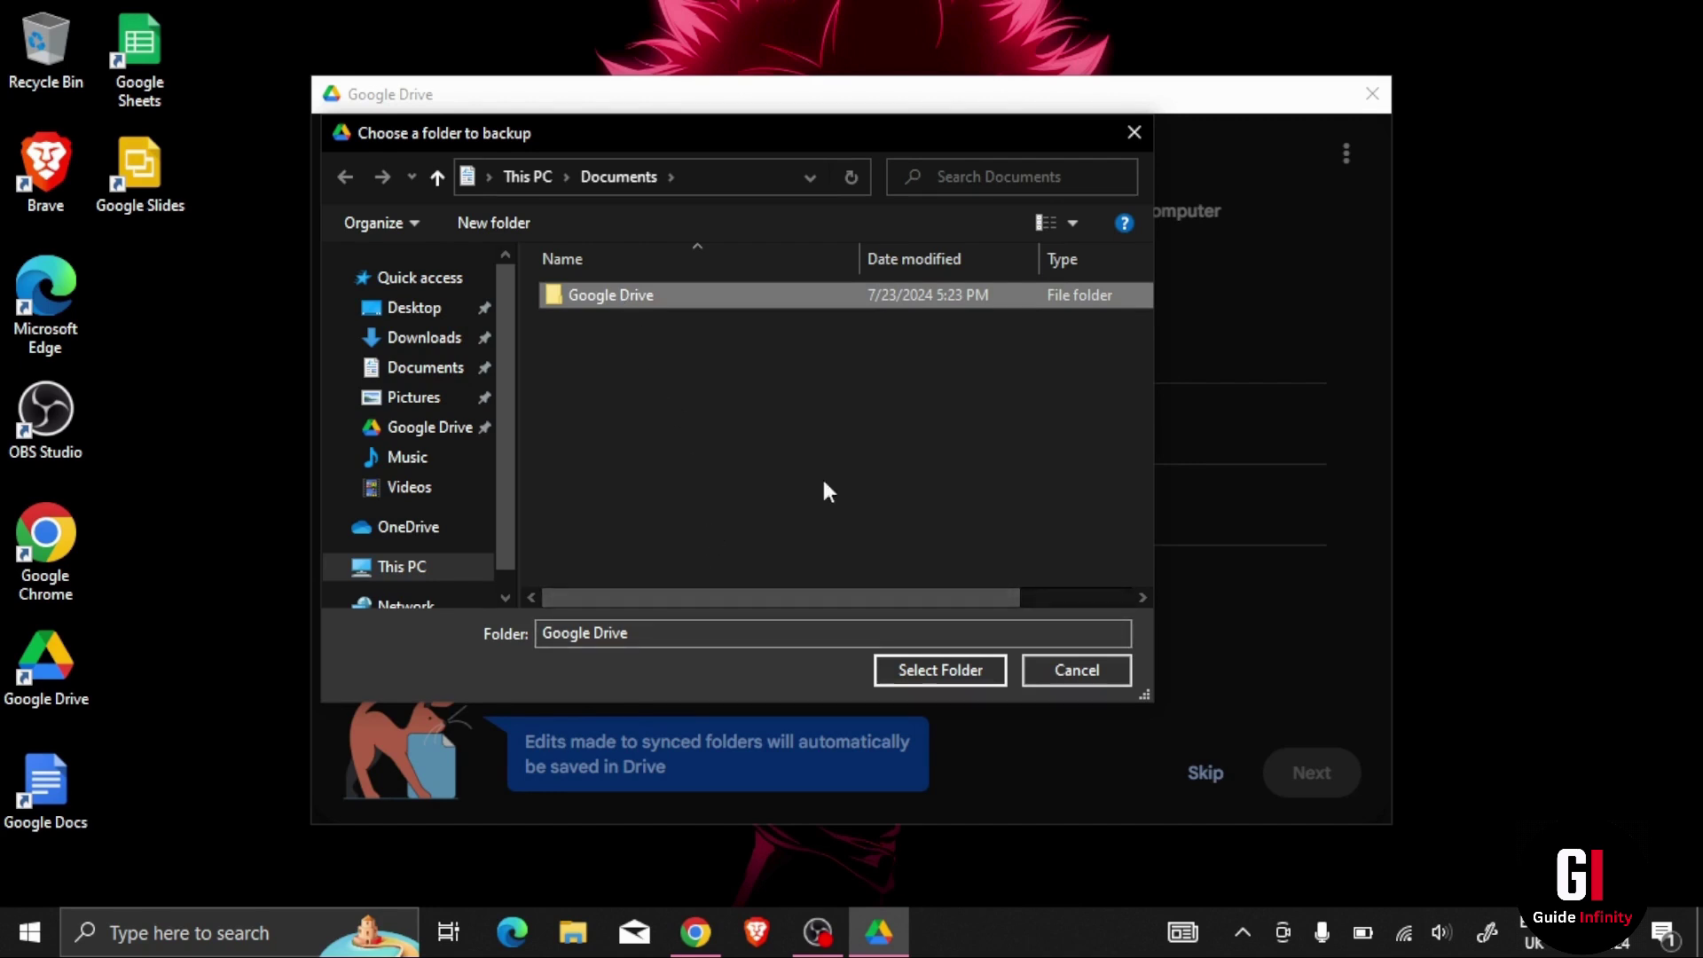
left_click(919, 669)
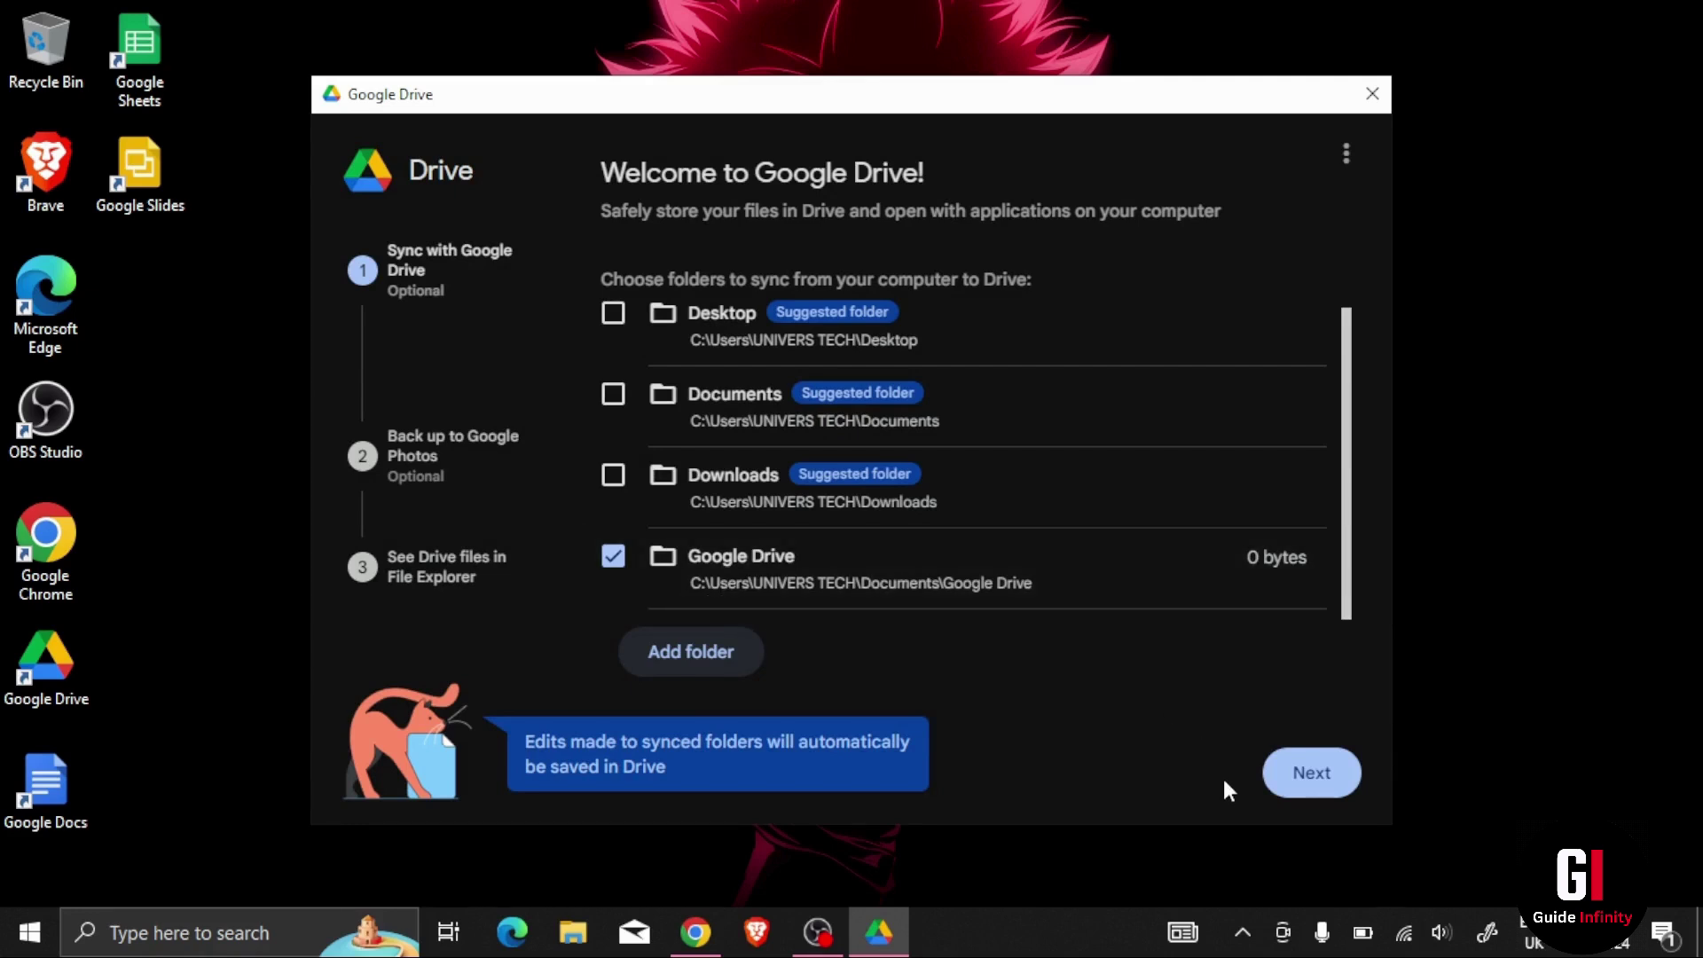
Step: Dismiss the sync versus backup explanation and skip backing up to Google Photos
left_click(1312, 774)
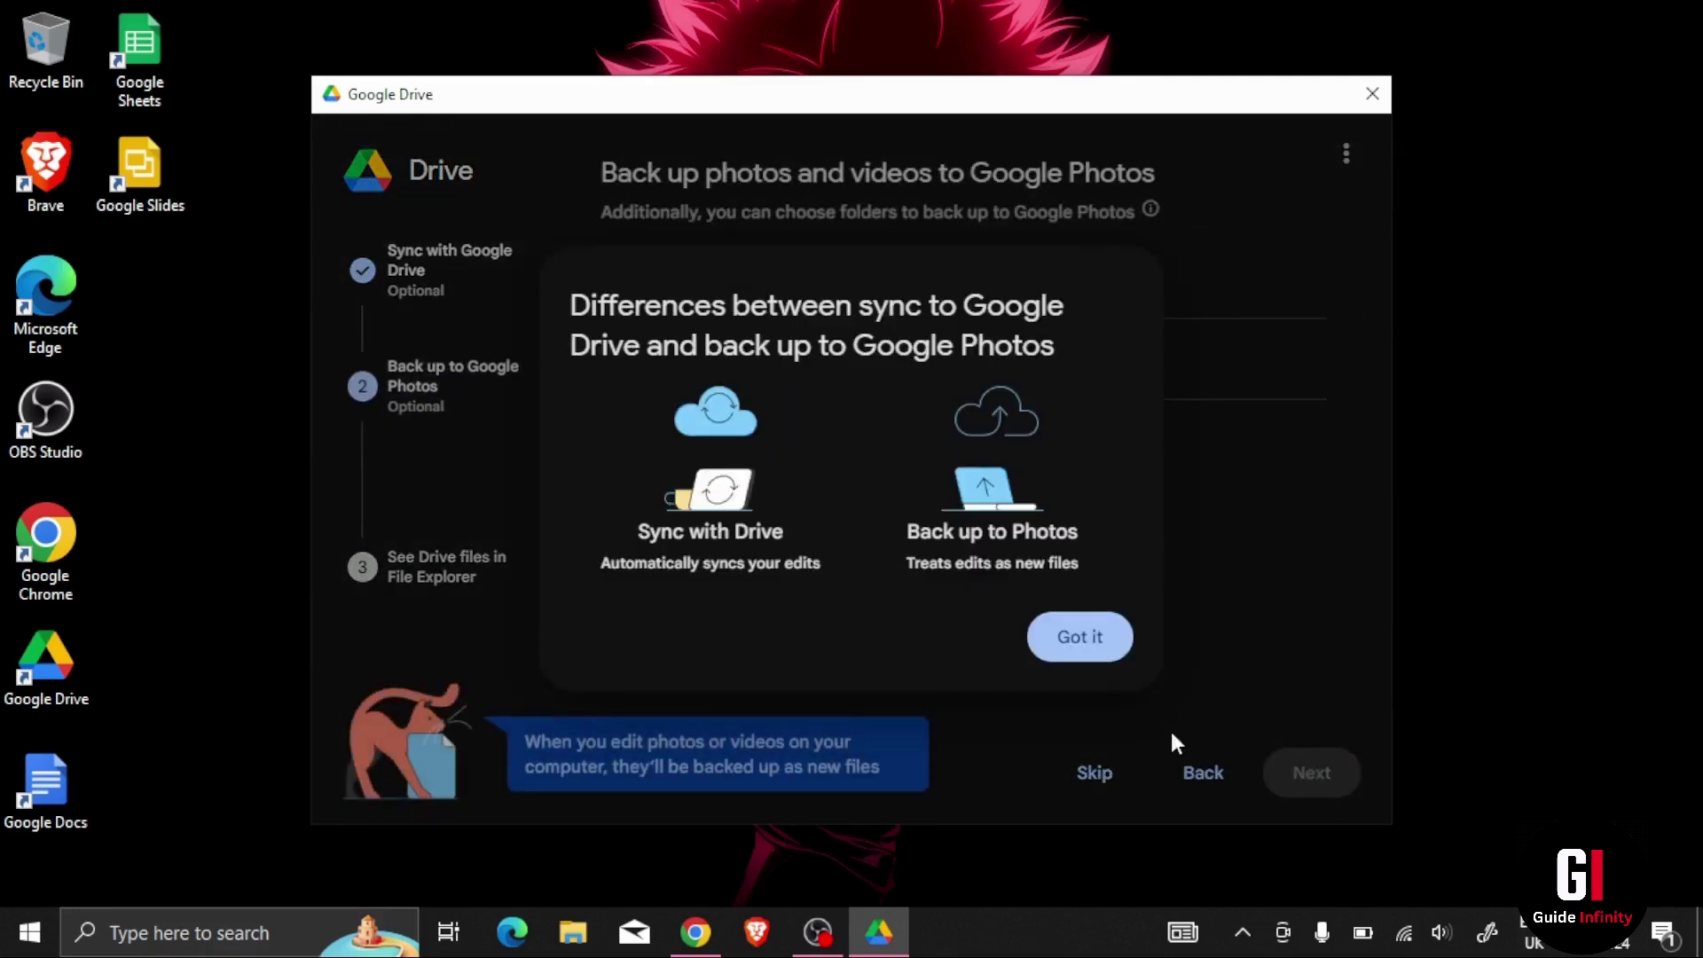
left_click(1096, 655)
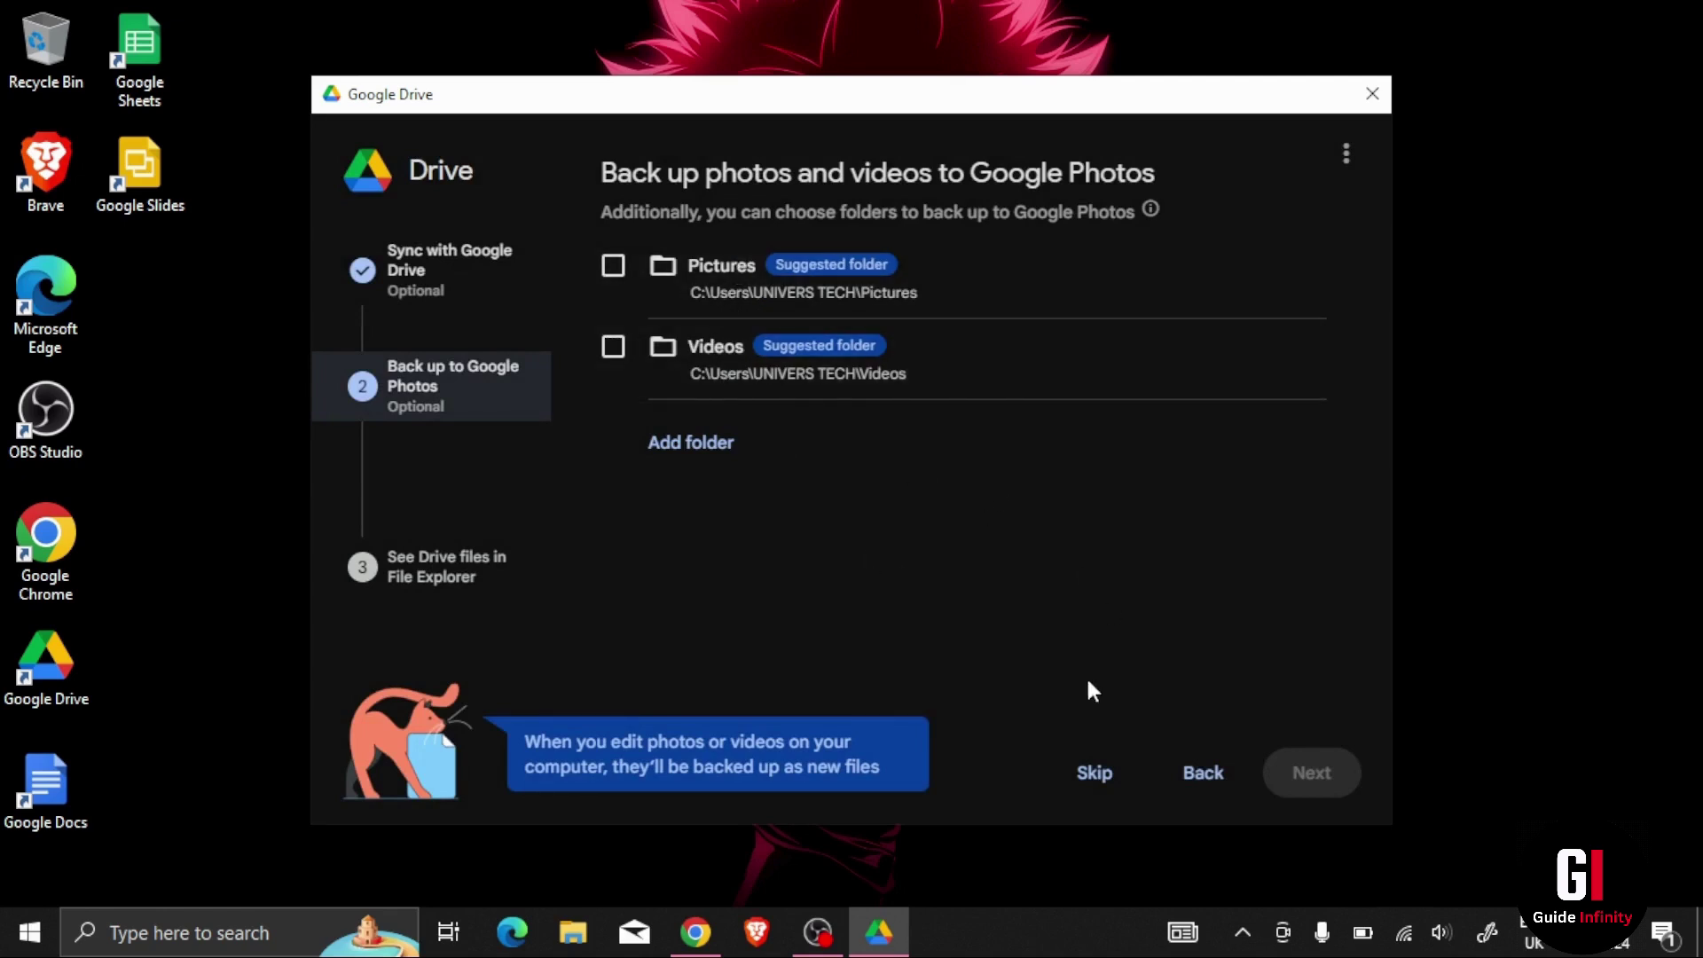
left_click(1091, 777)
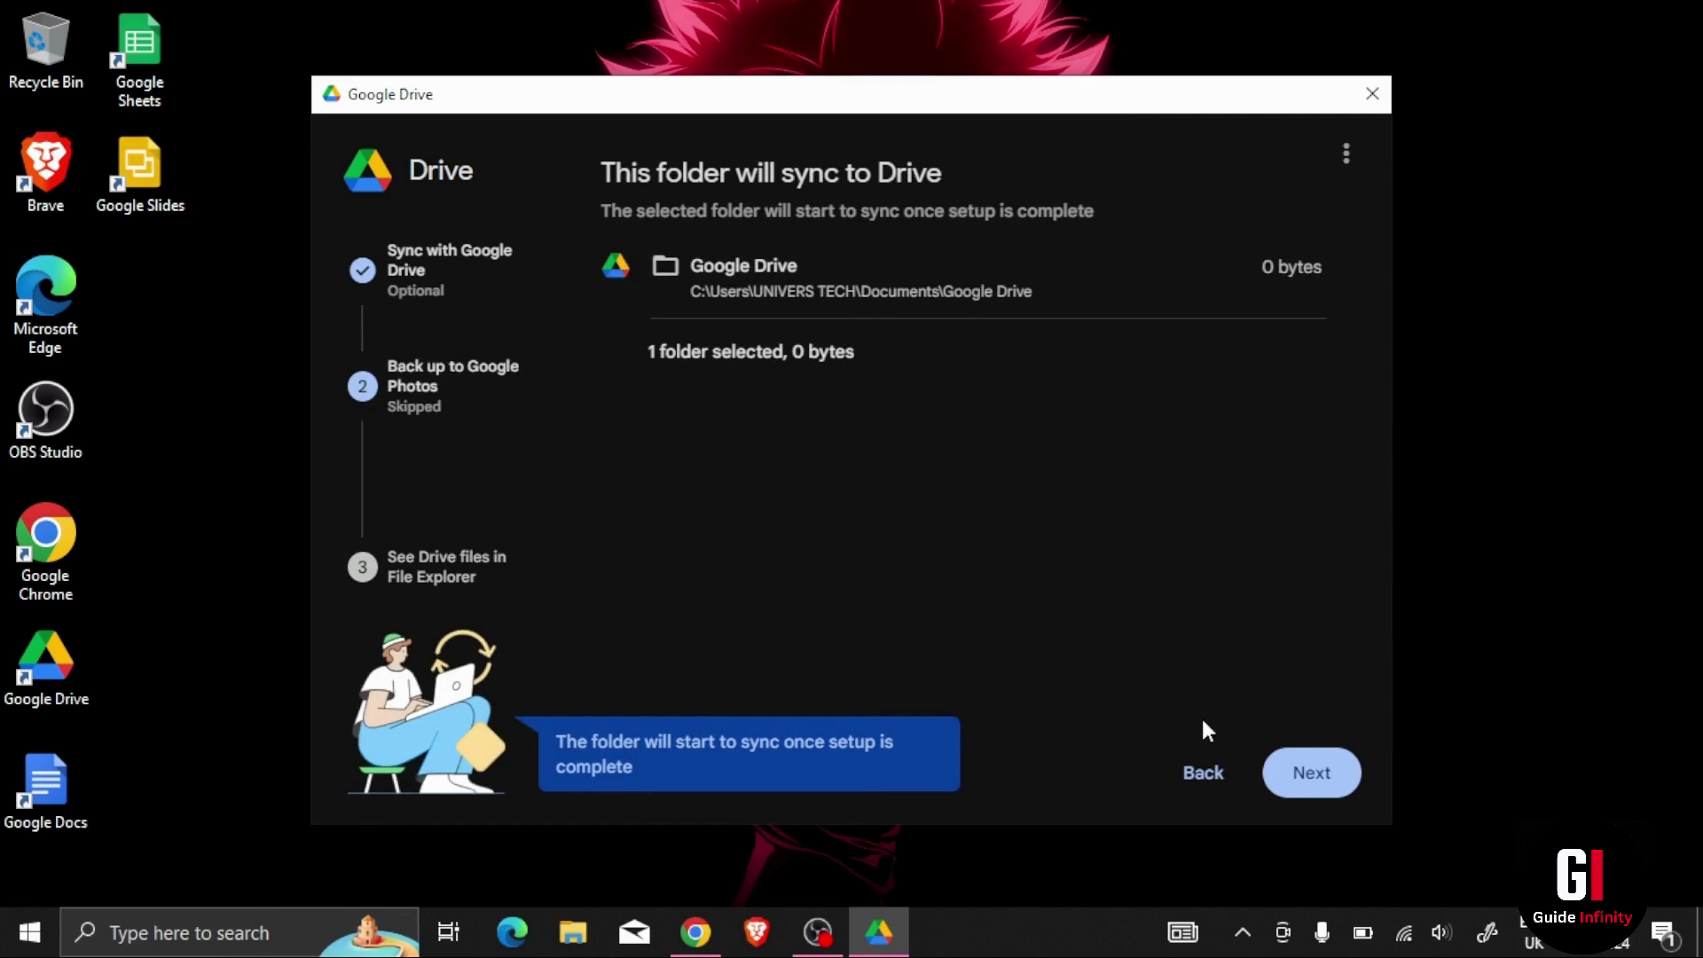
Step: Finish the remaining setup screens, check the sync activity, and bring up File Explorer
left_click(1274, 770)
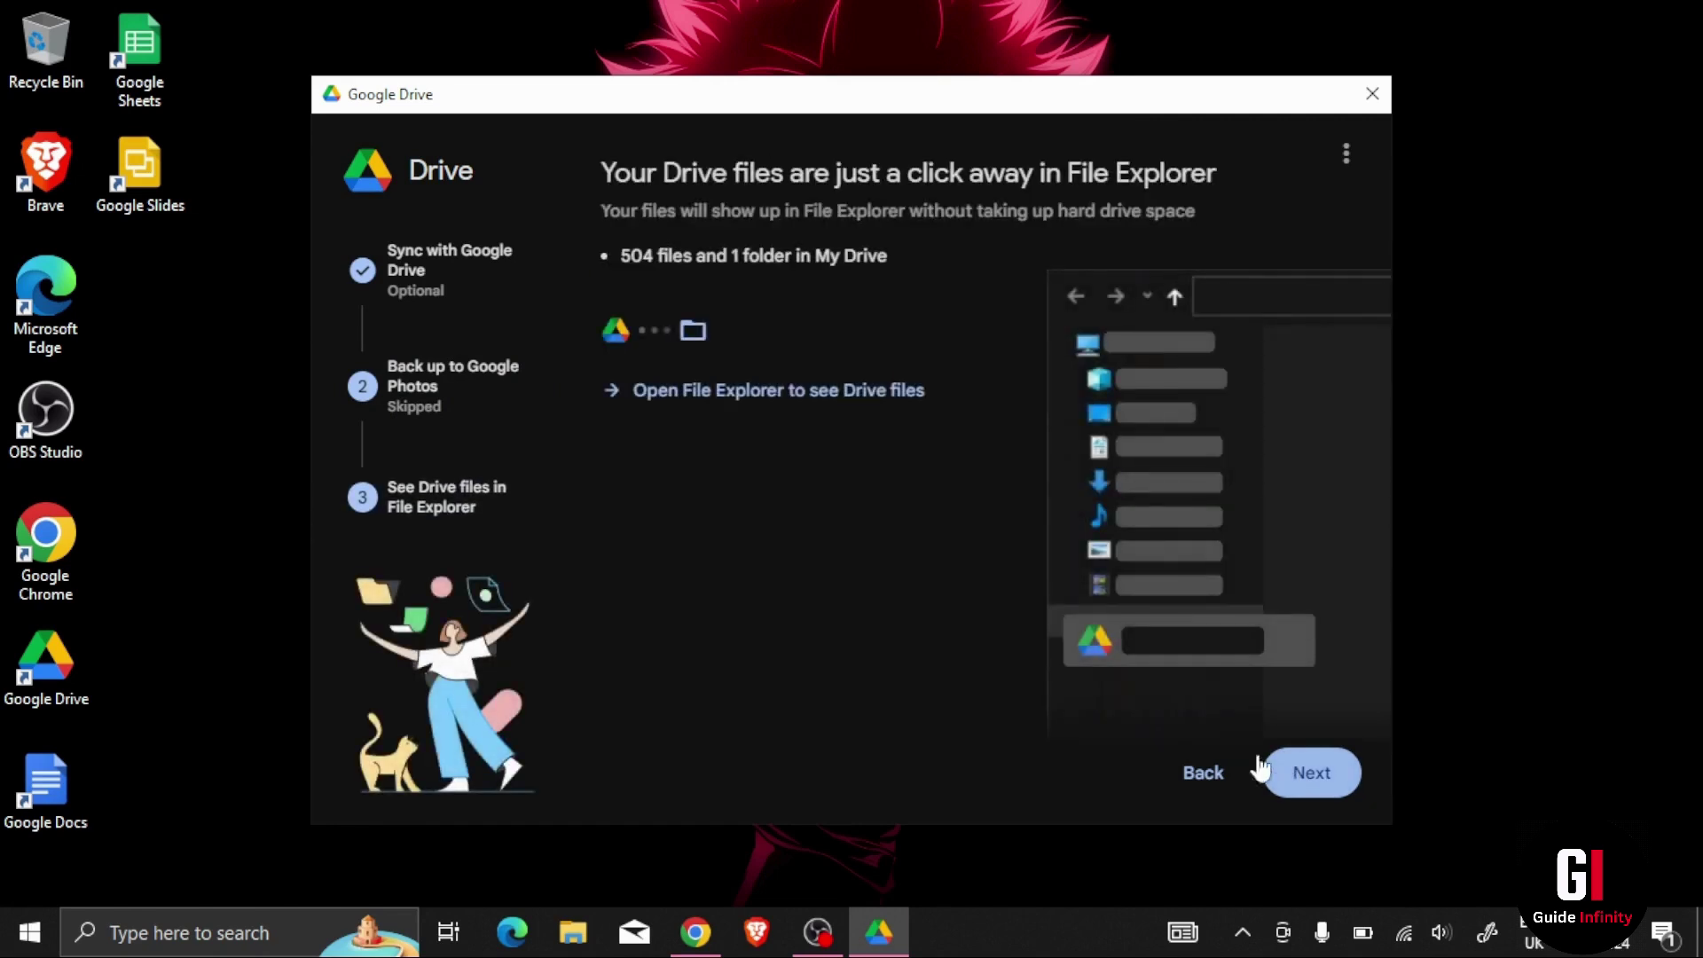
left_click(1329, 779)
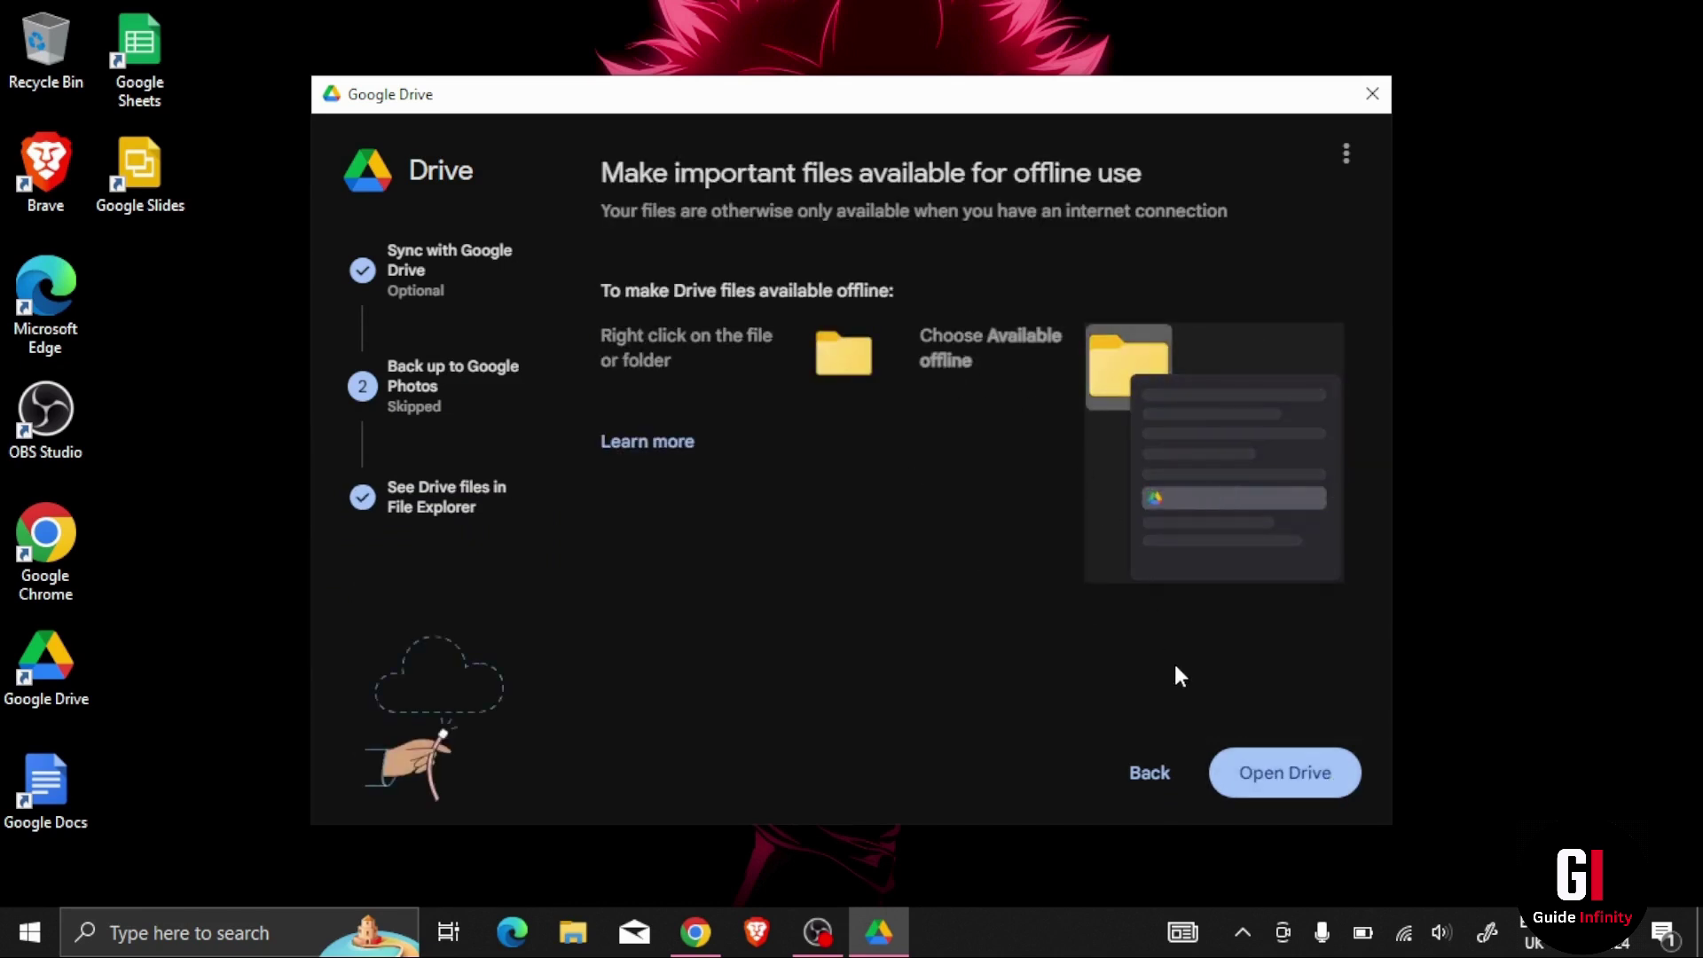
left_click(1258, 793)
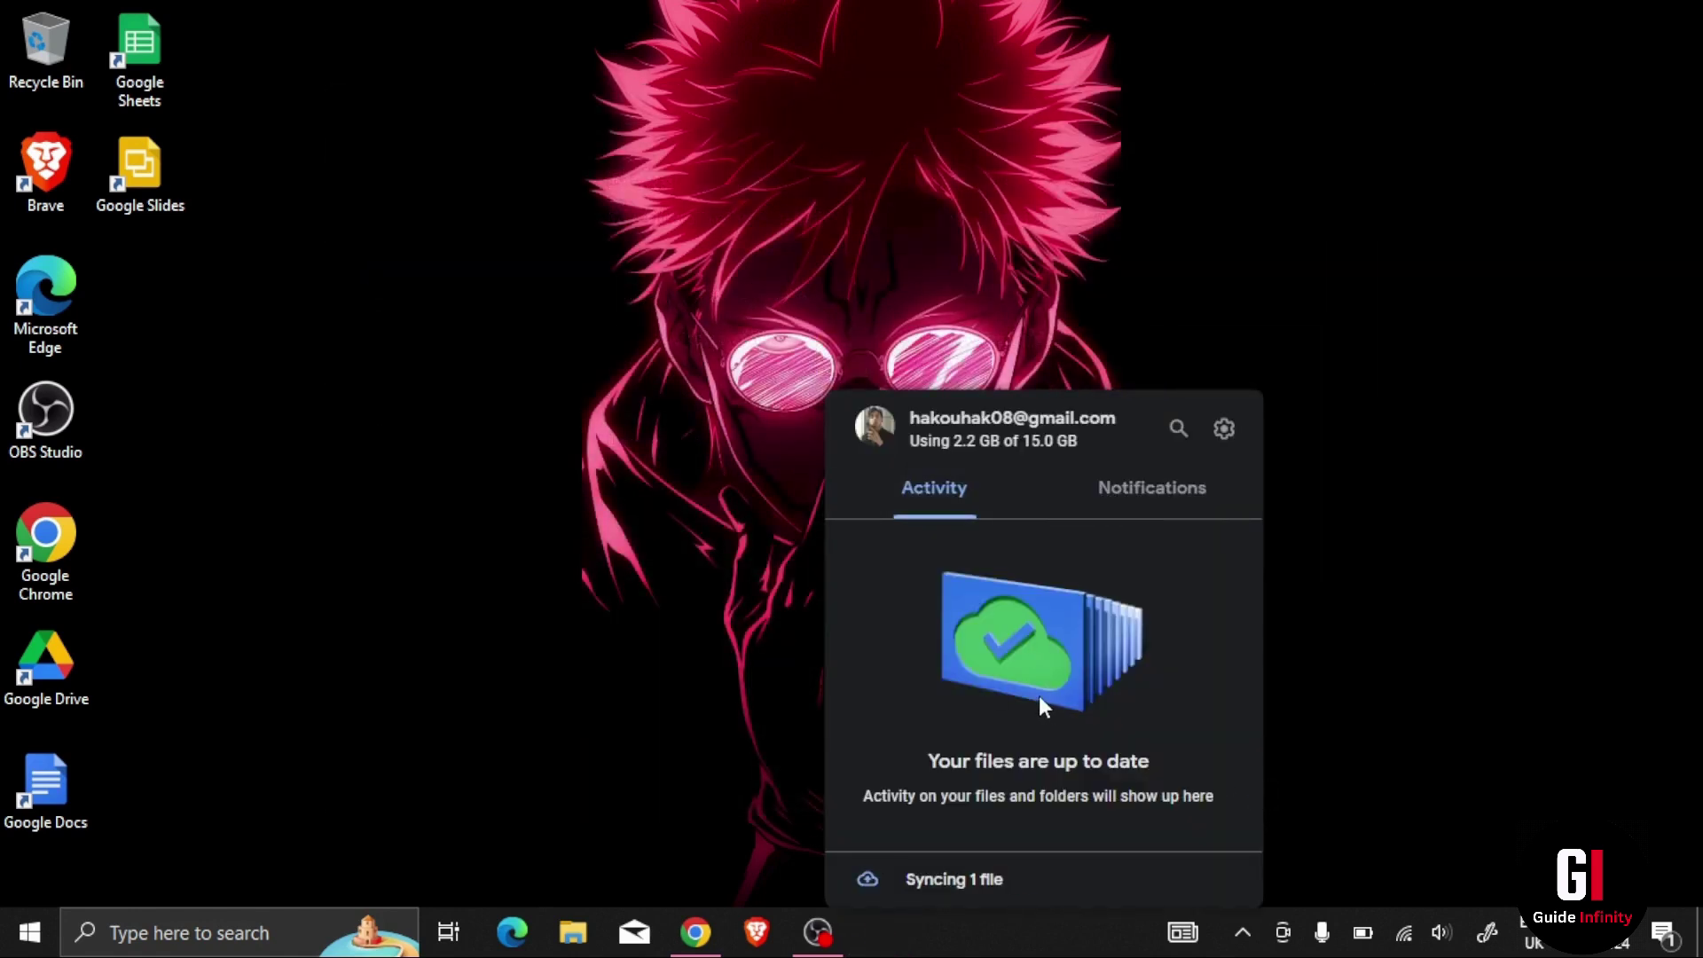
left_click(590, 934)
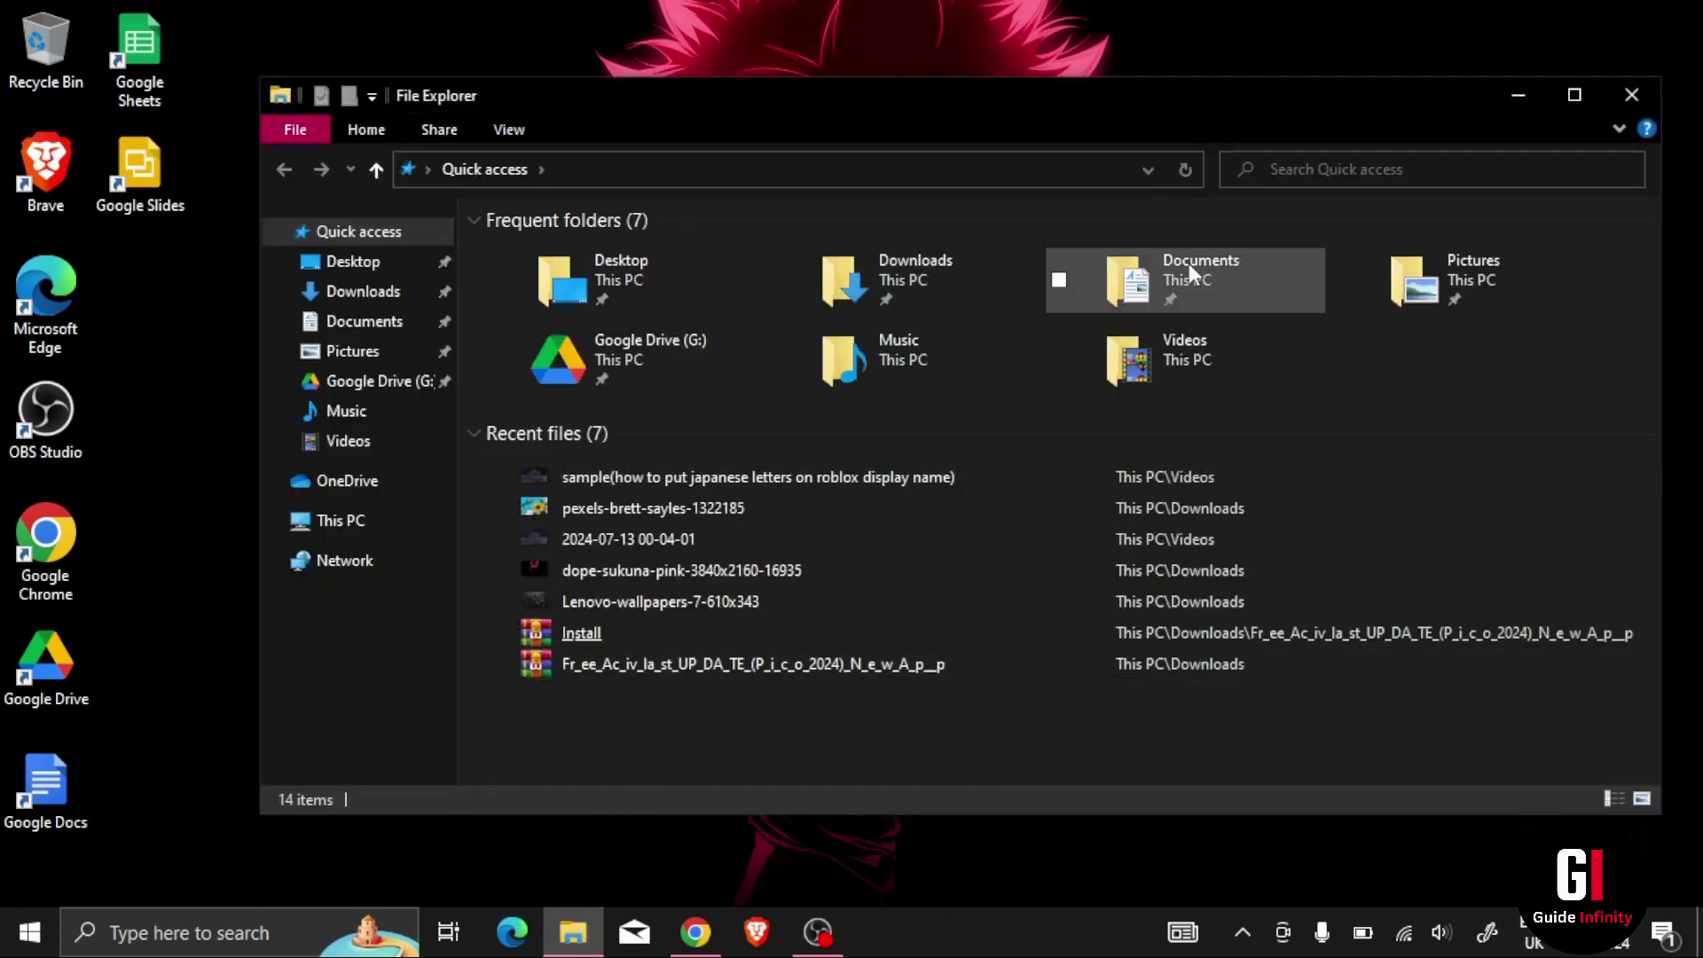
Step: Create an empty folder named 'Test' inside Documents\Google Drive
double_click(1189, 264)
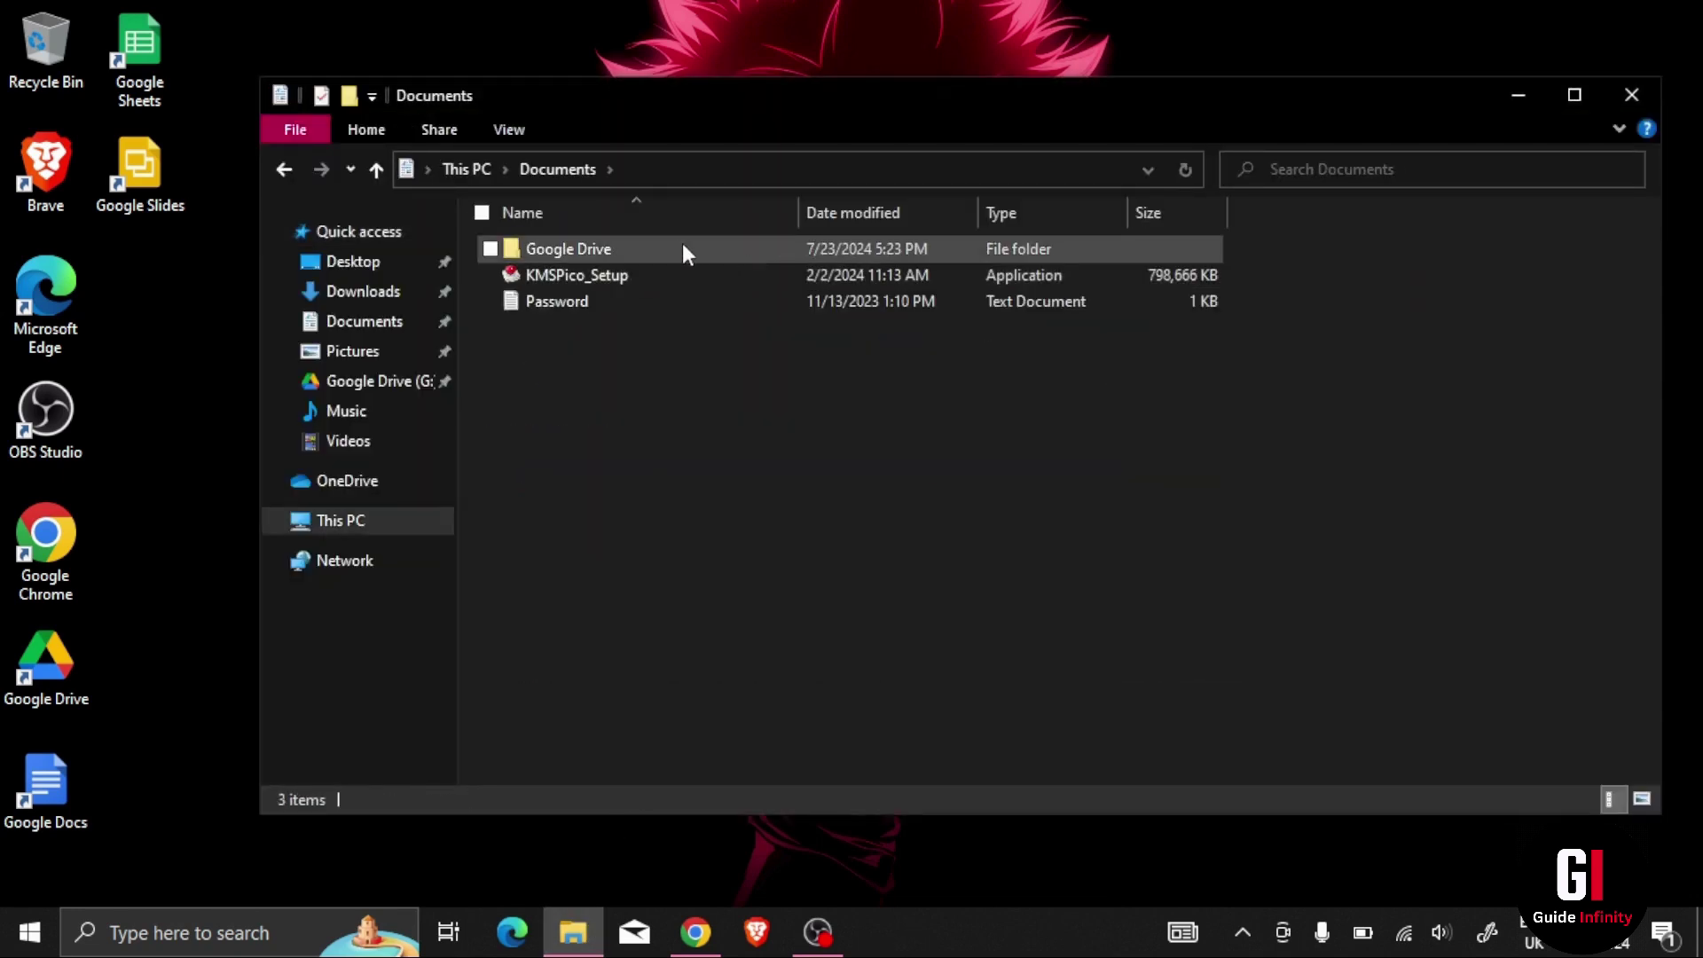
double_click(683, 246)
right_click(639, 350)
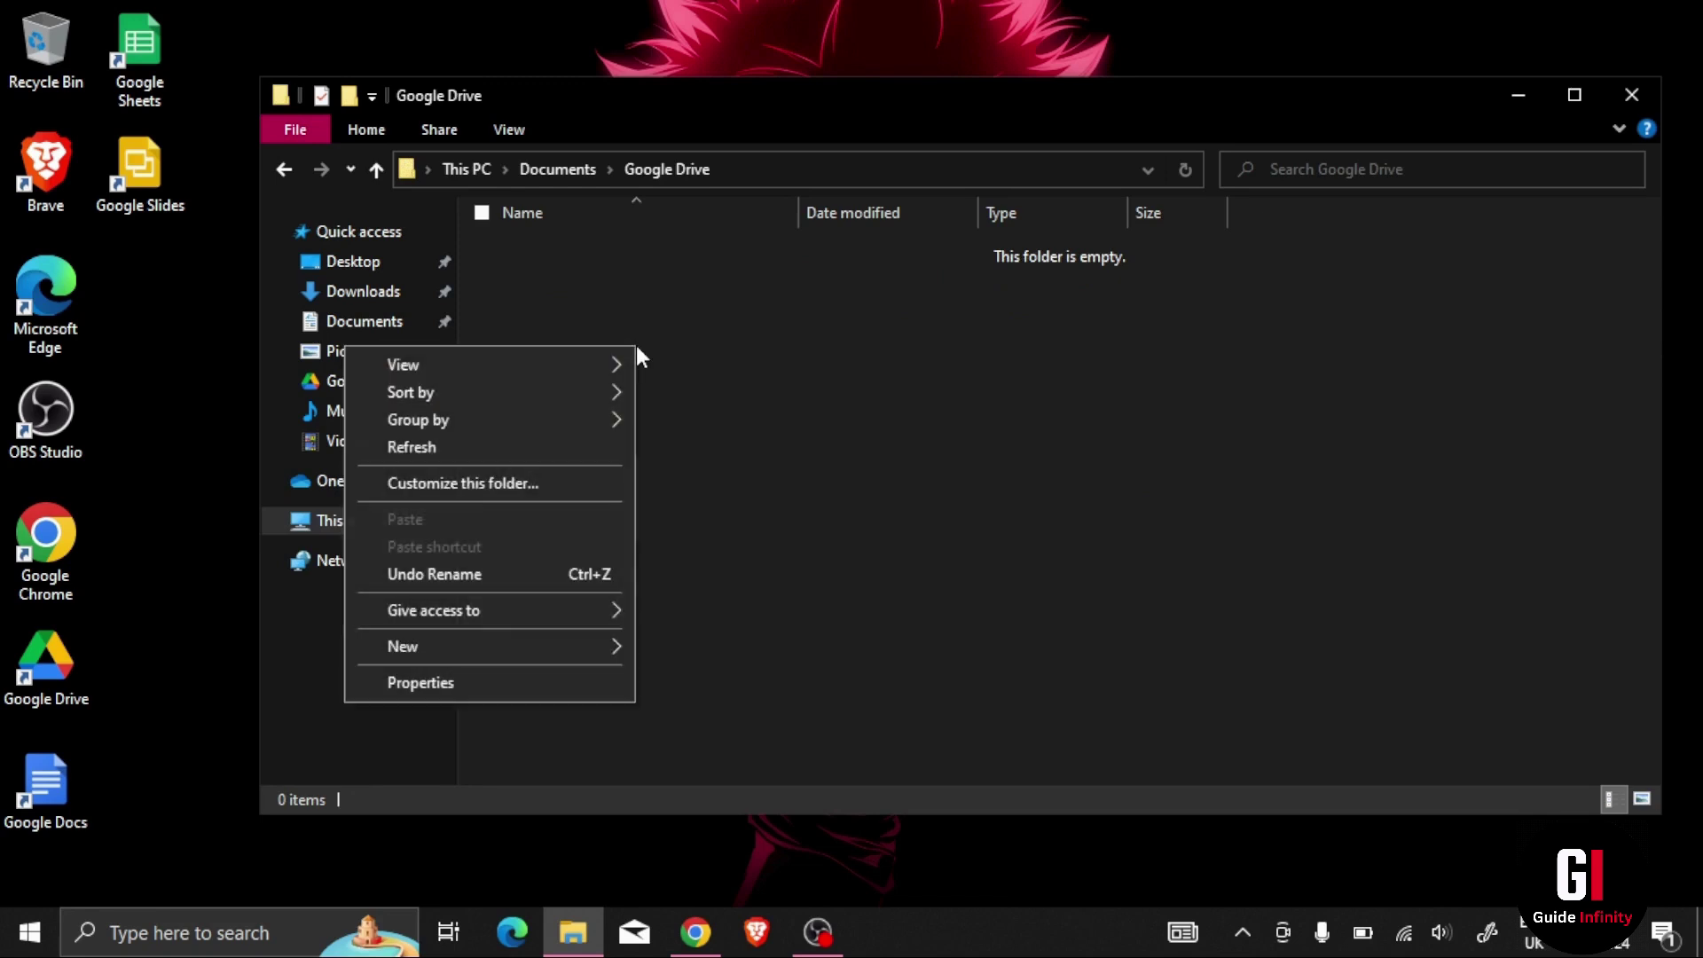
mouse_move(474, 648)
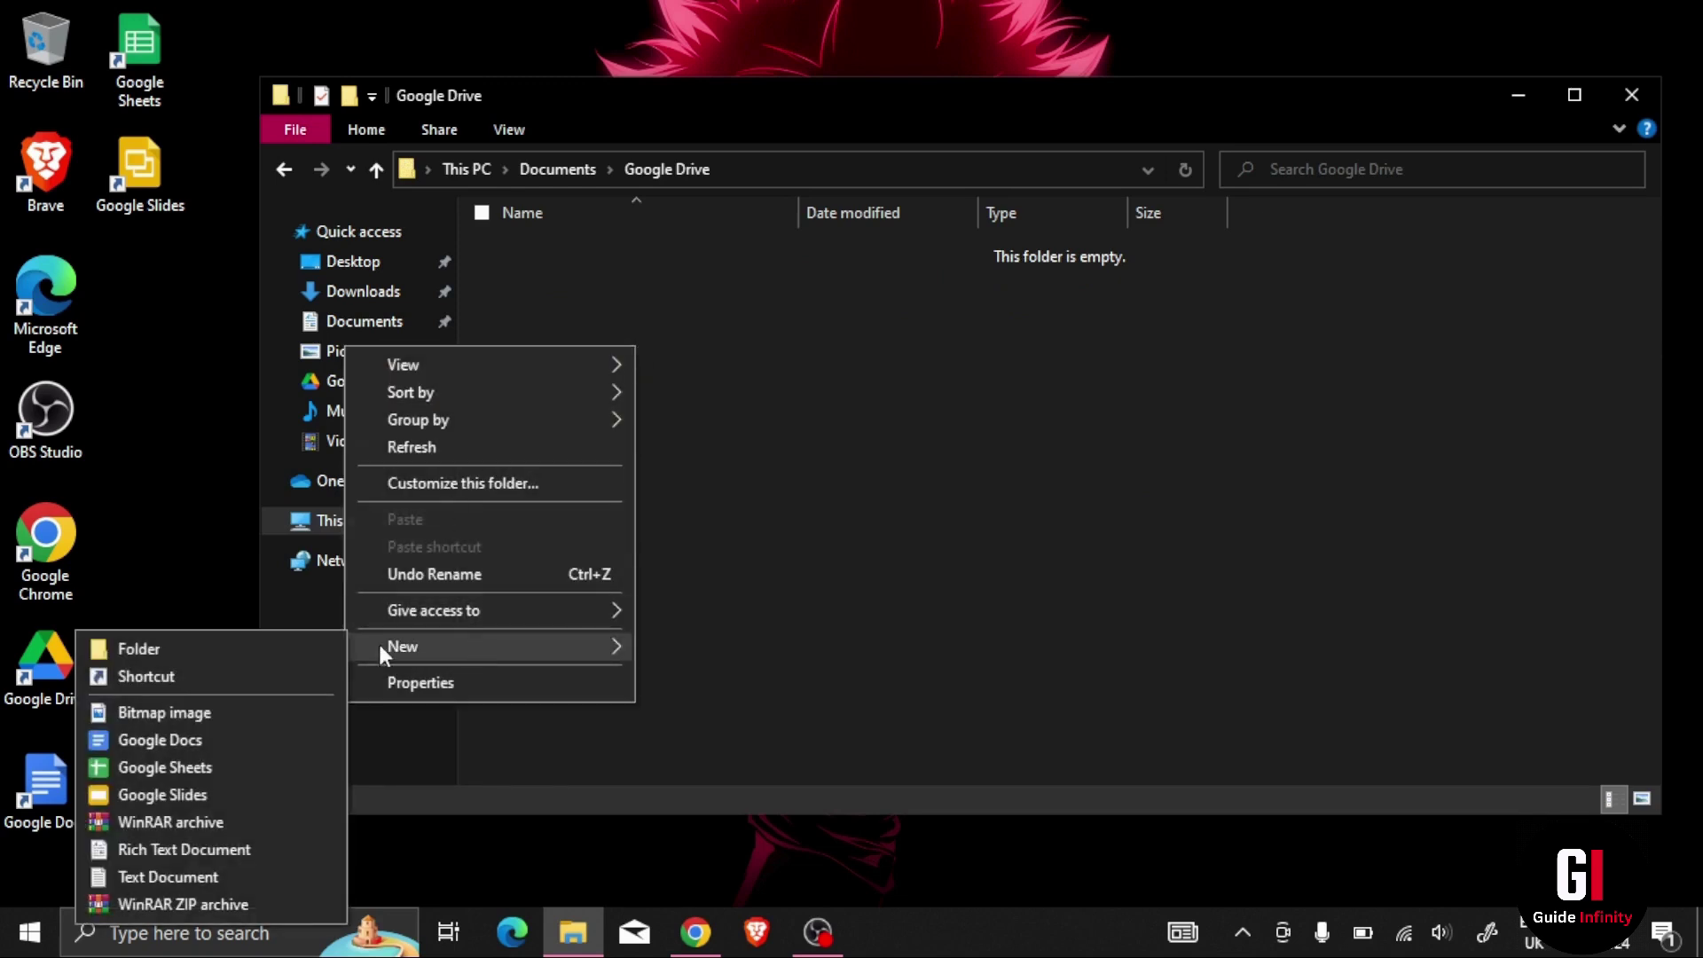
left_click(285, 648)
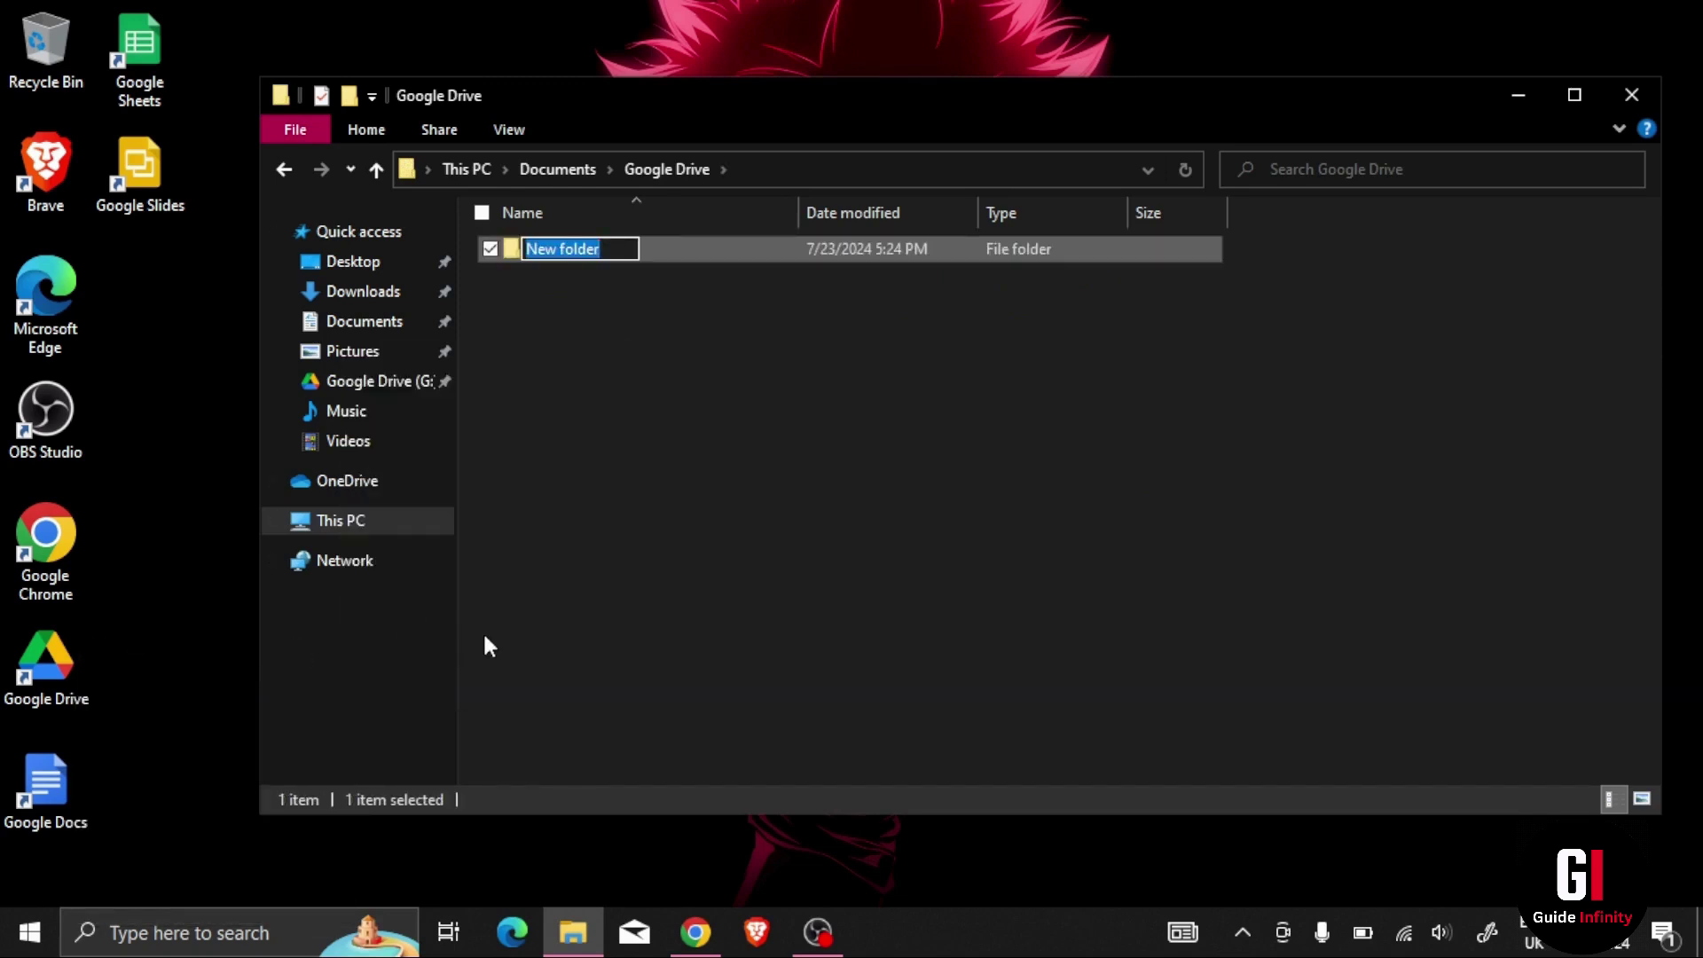
type("Test")
key("Return")
key("Return")
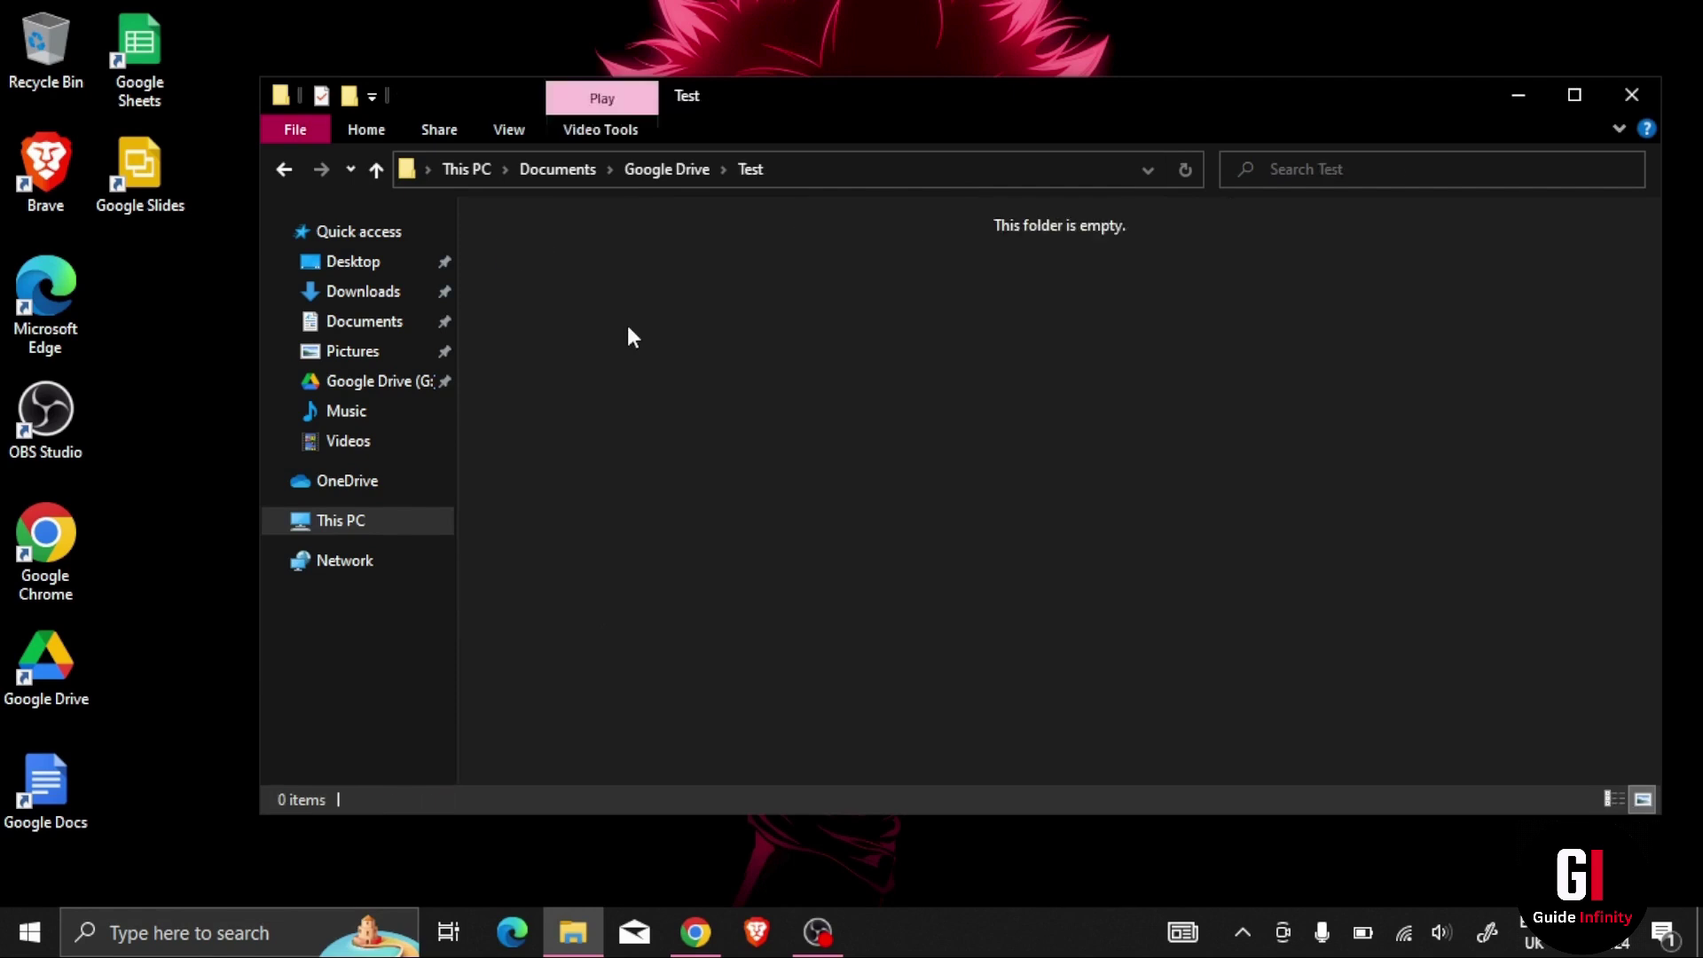
Step: Copy the sample Roblox display-name video from the Videos folder
left_click(375, 439)
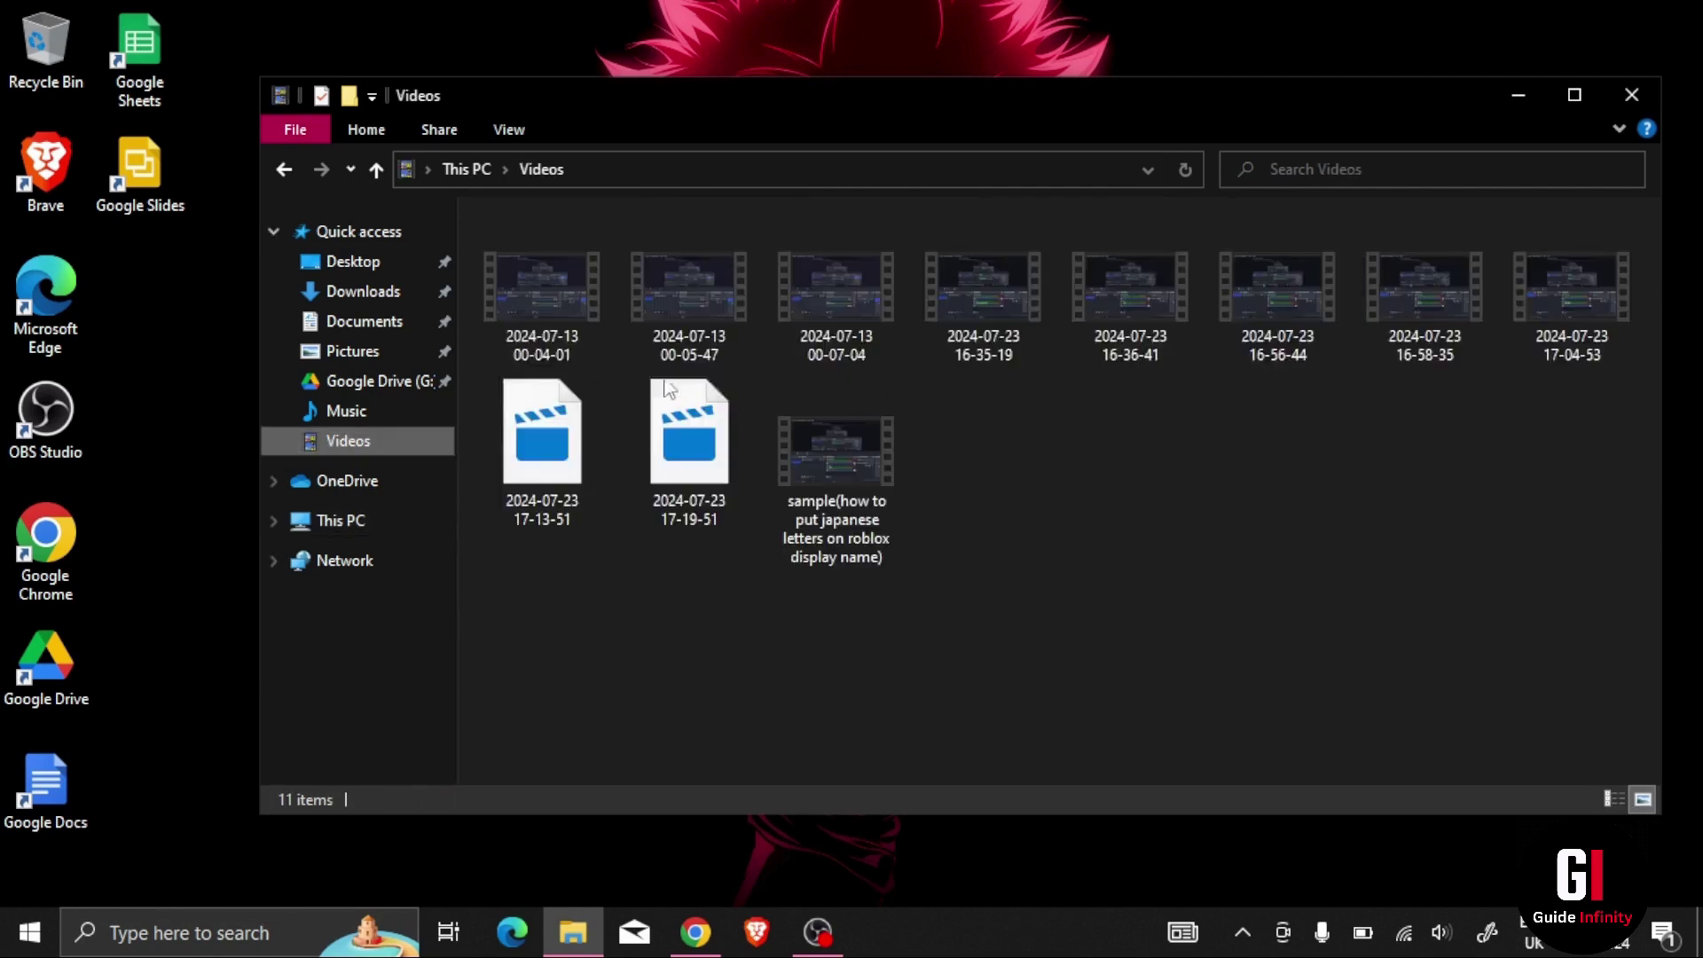
left_click(857, 515)
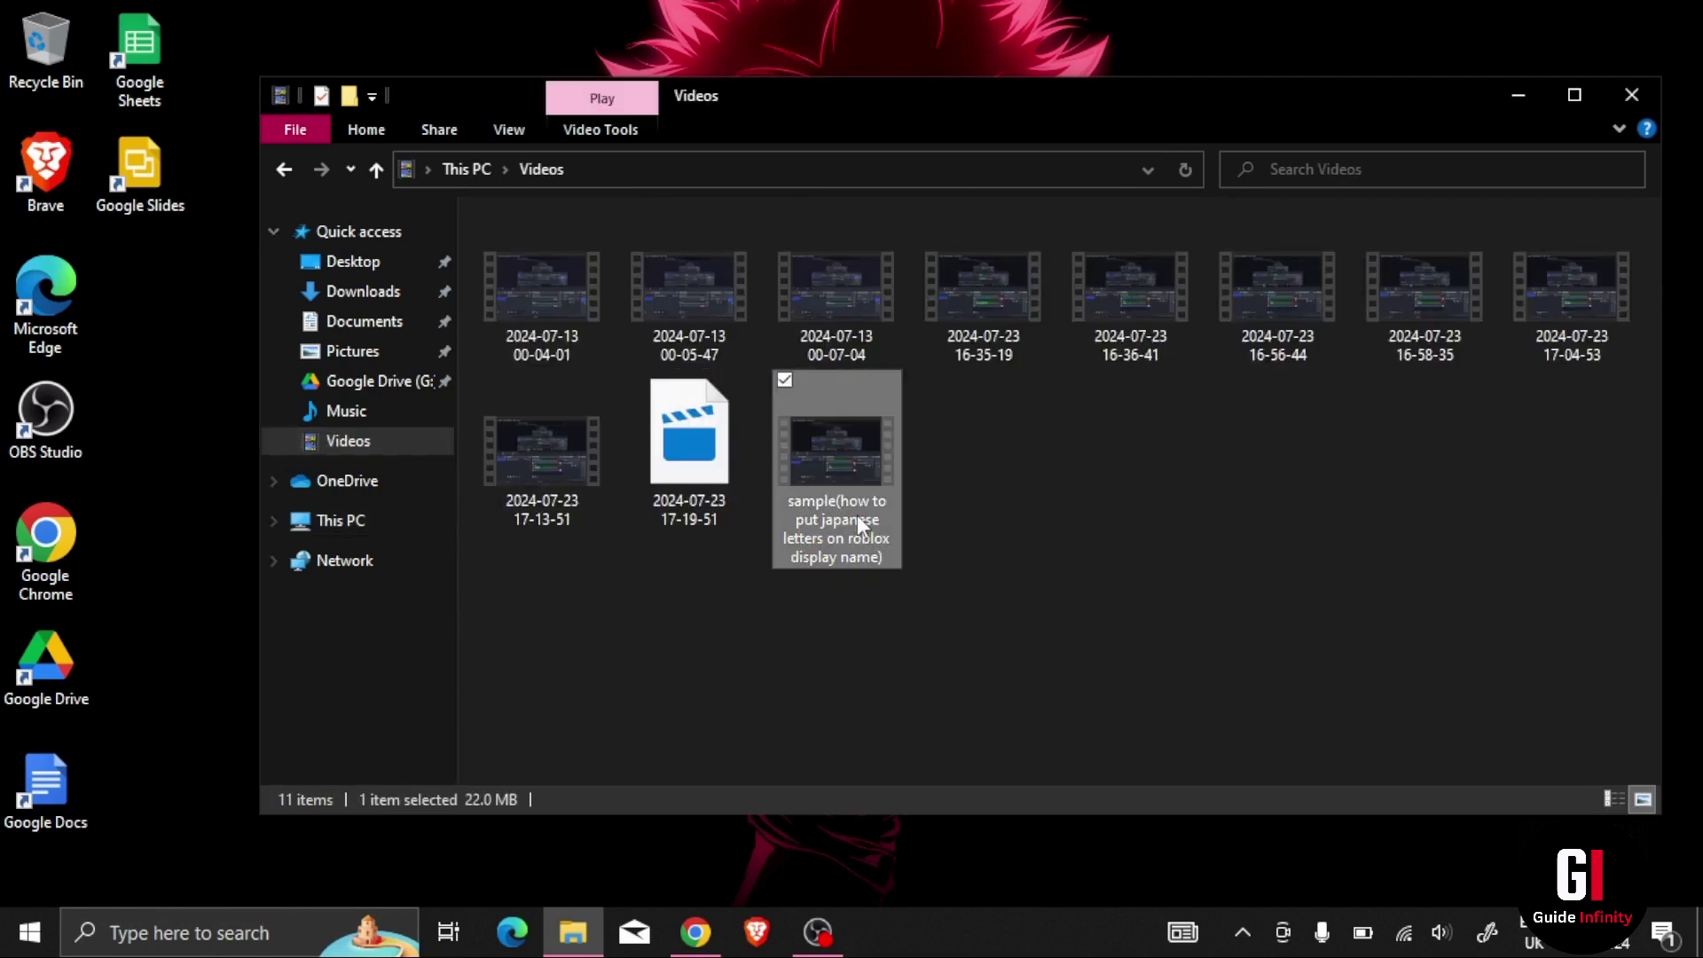
right_click(857, 515)
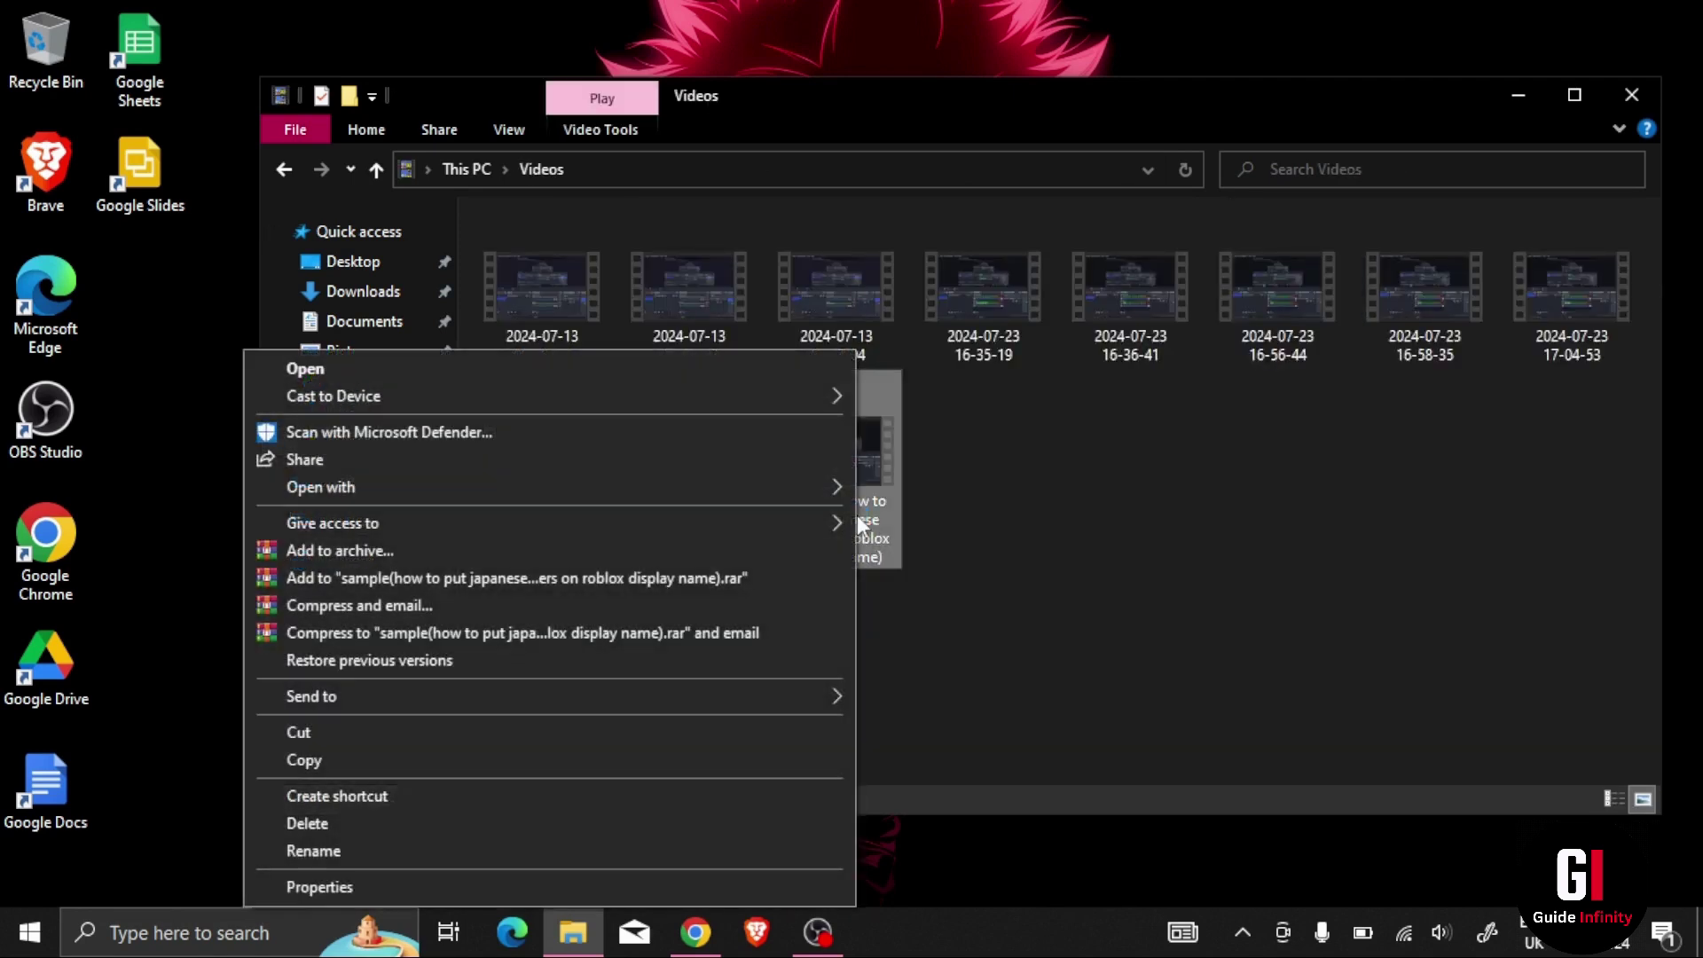
left_click(486, 754)
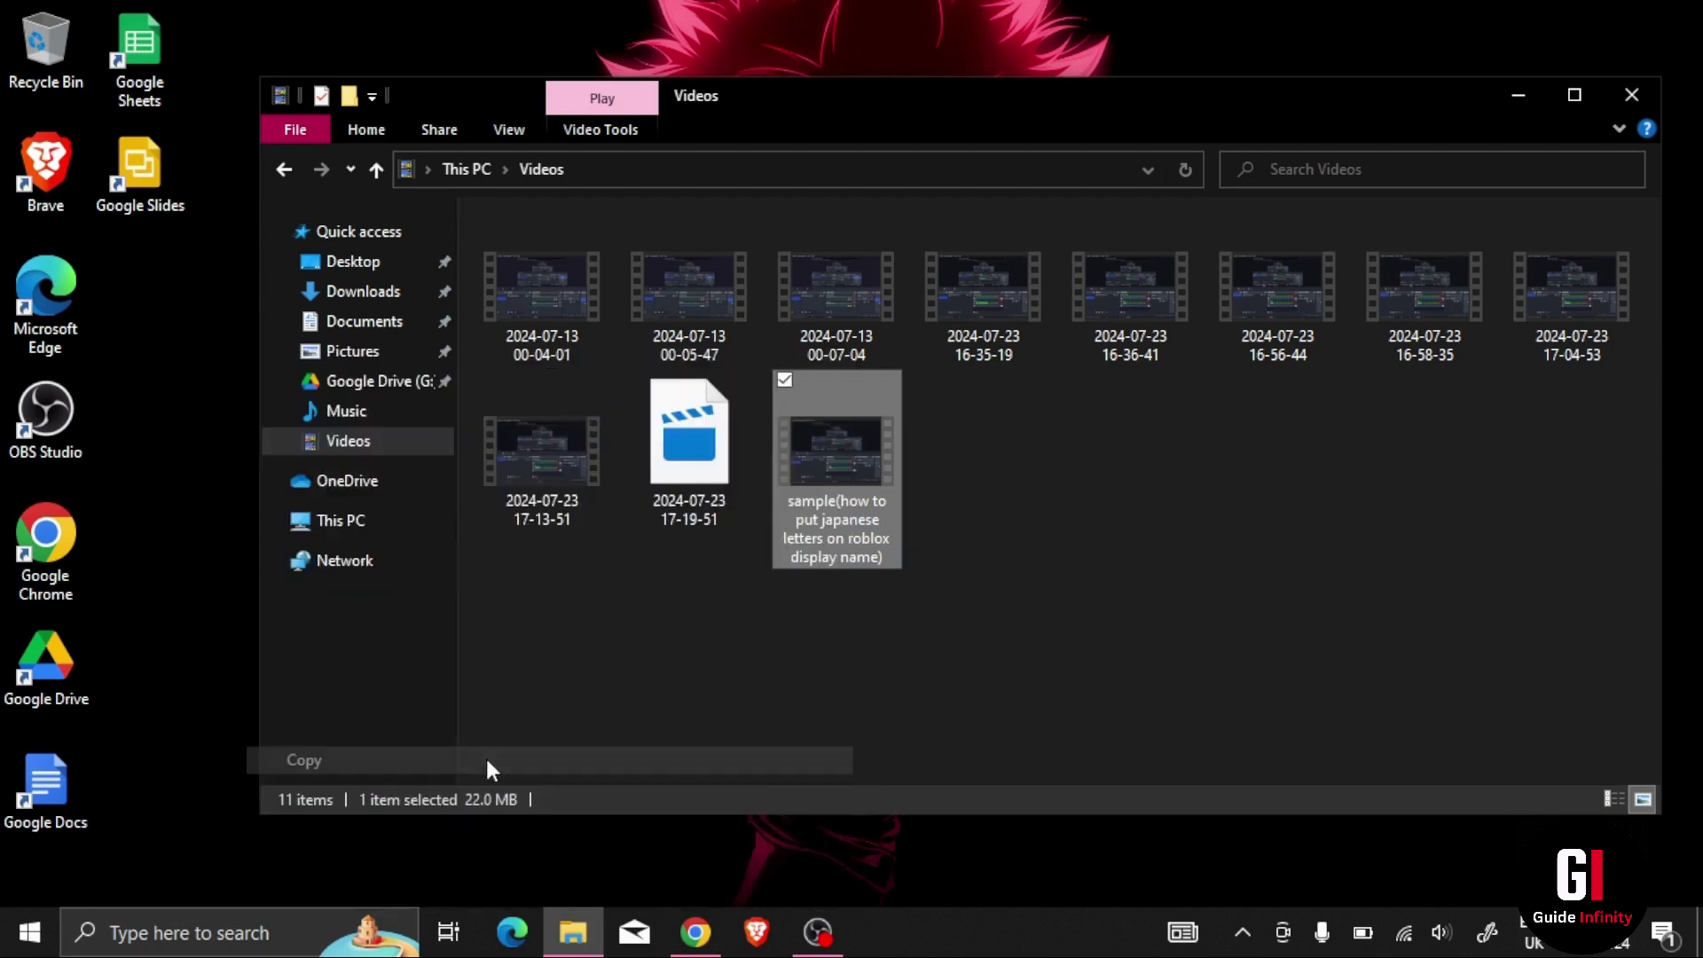
Step: Paste the video into Documents\Google Drive\Test, then switch back to Chrome
left_click(395, 323)
double_click(731, 257)
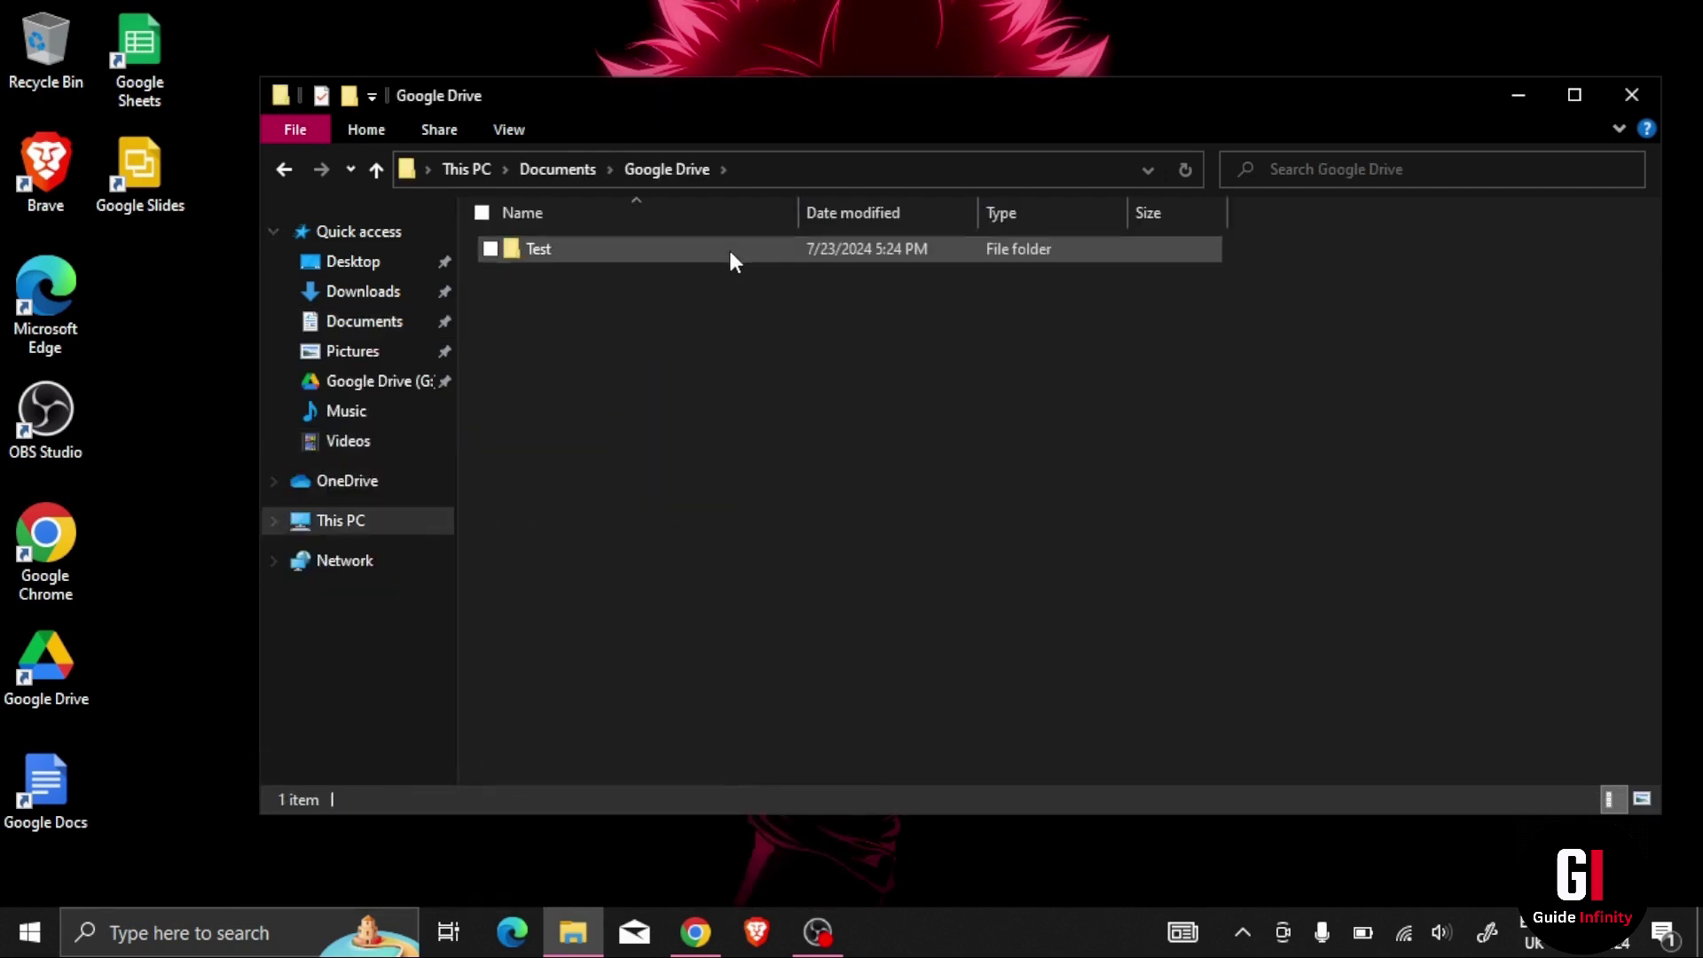
double_click(731, 258)
right_click(749, 304)
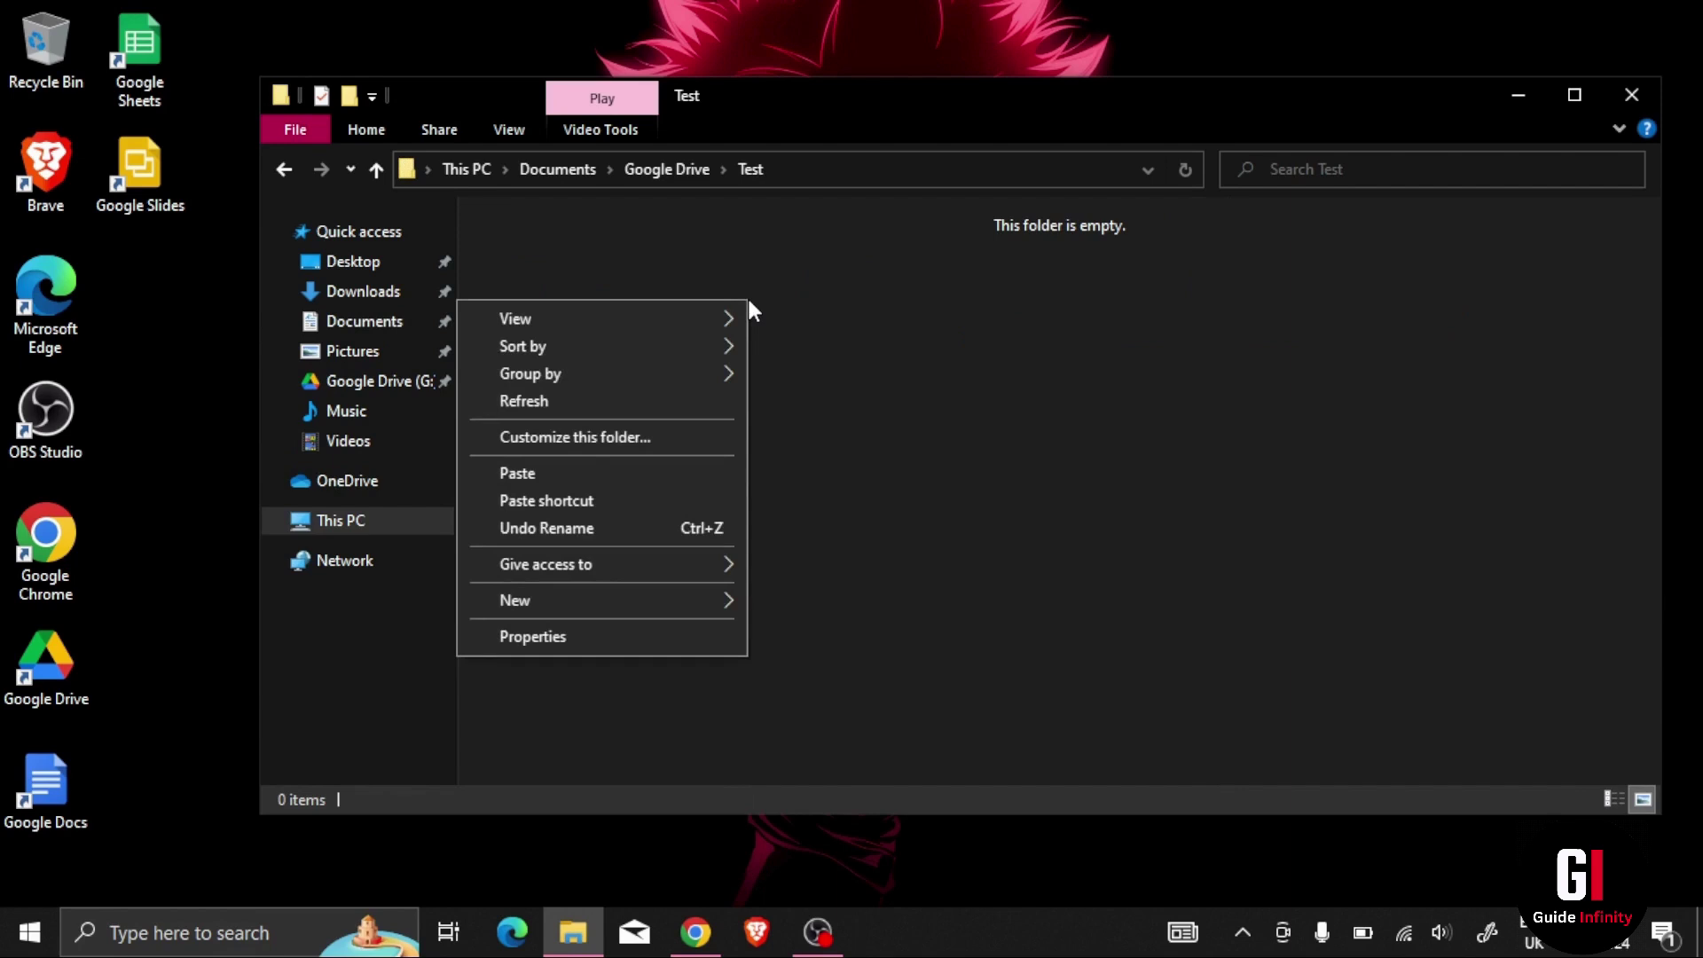
left_click(553, 473)
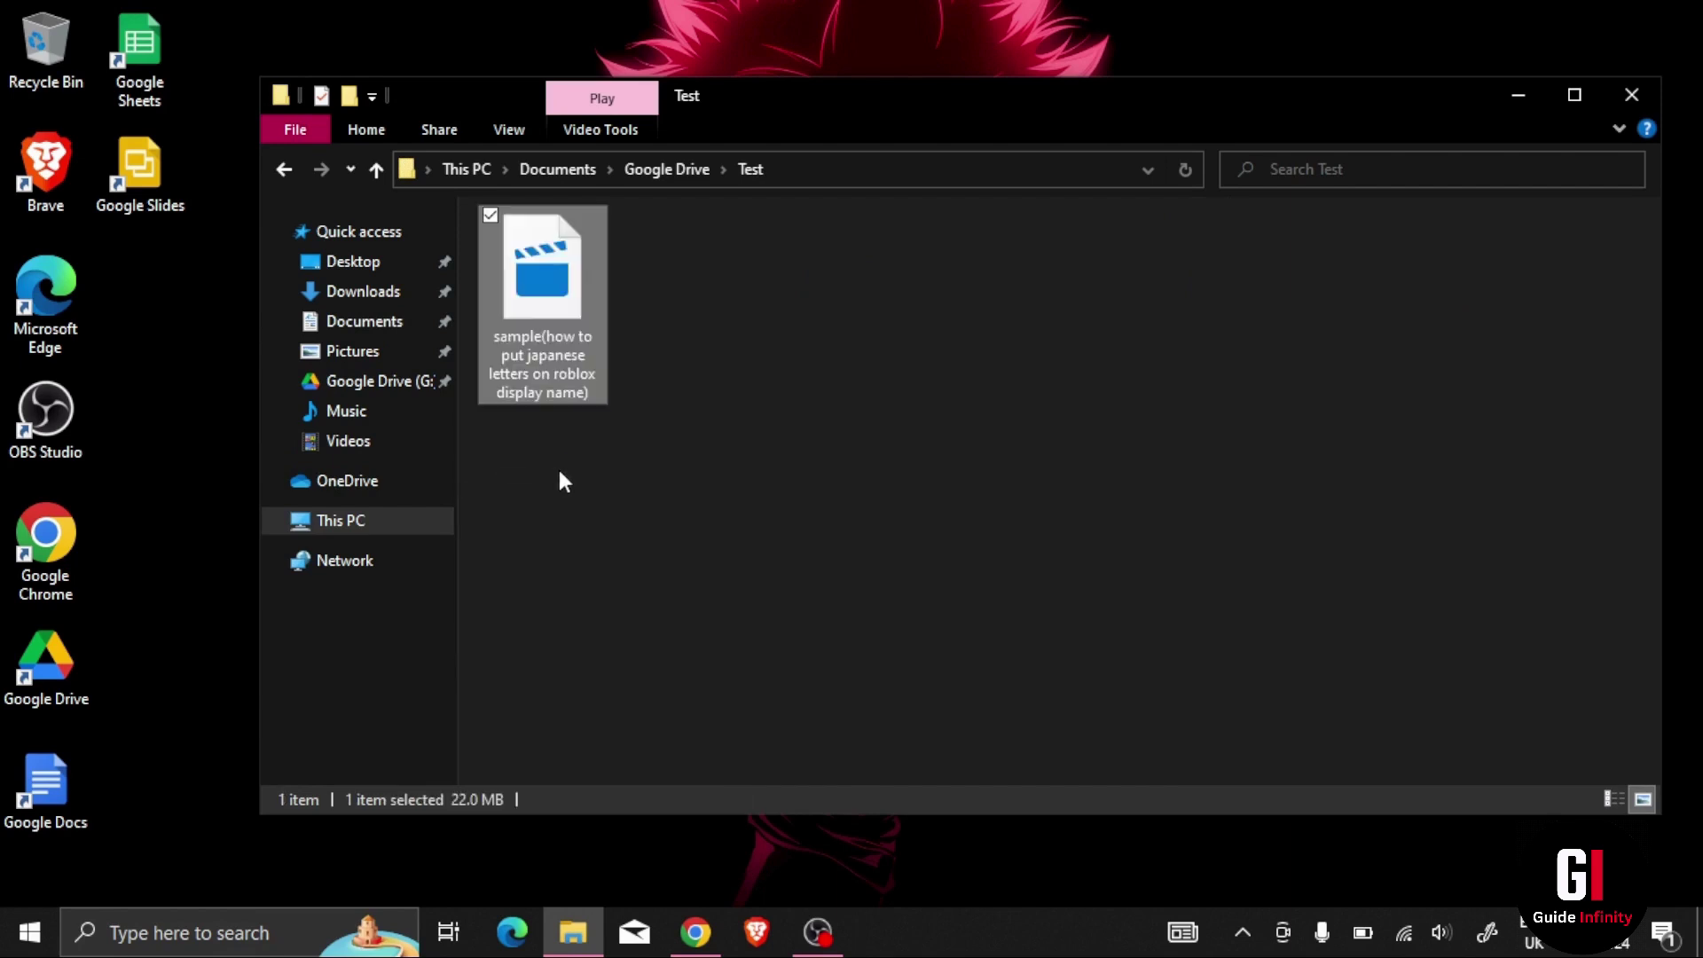
left_click(846, 501)
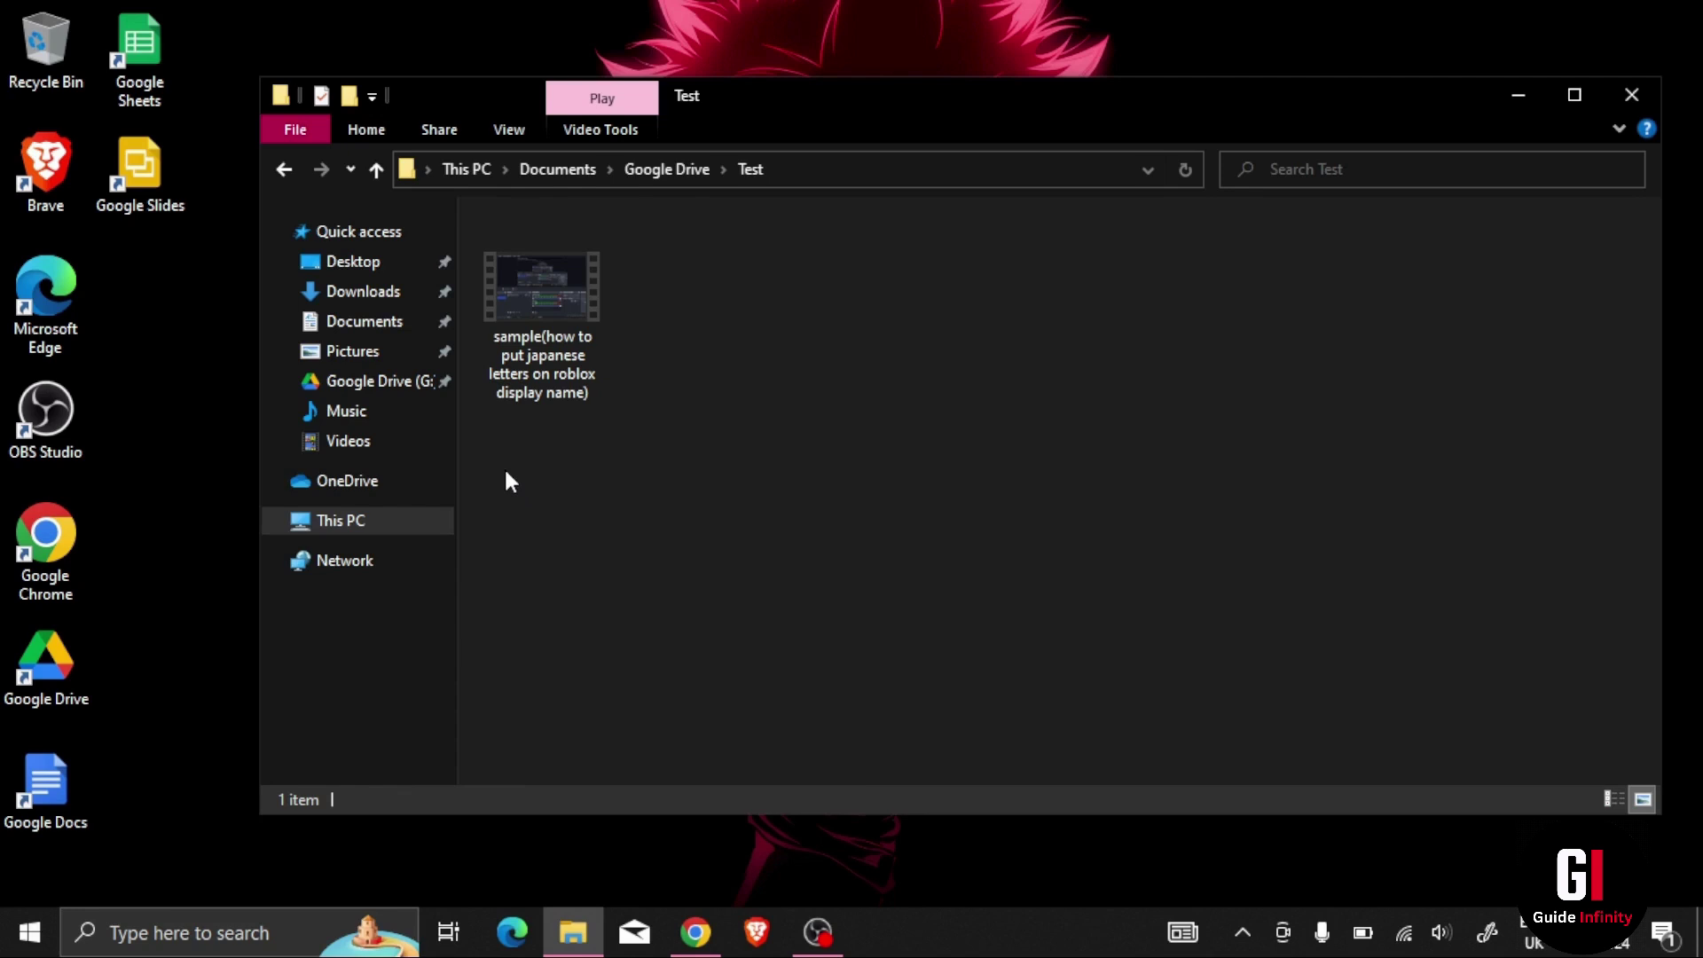
left_click(696, 932)
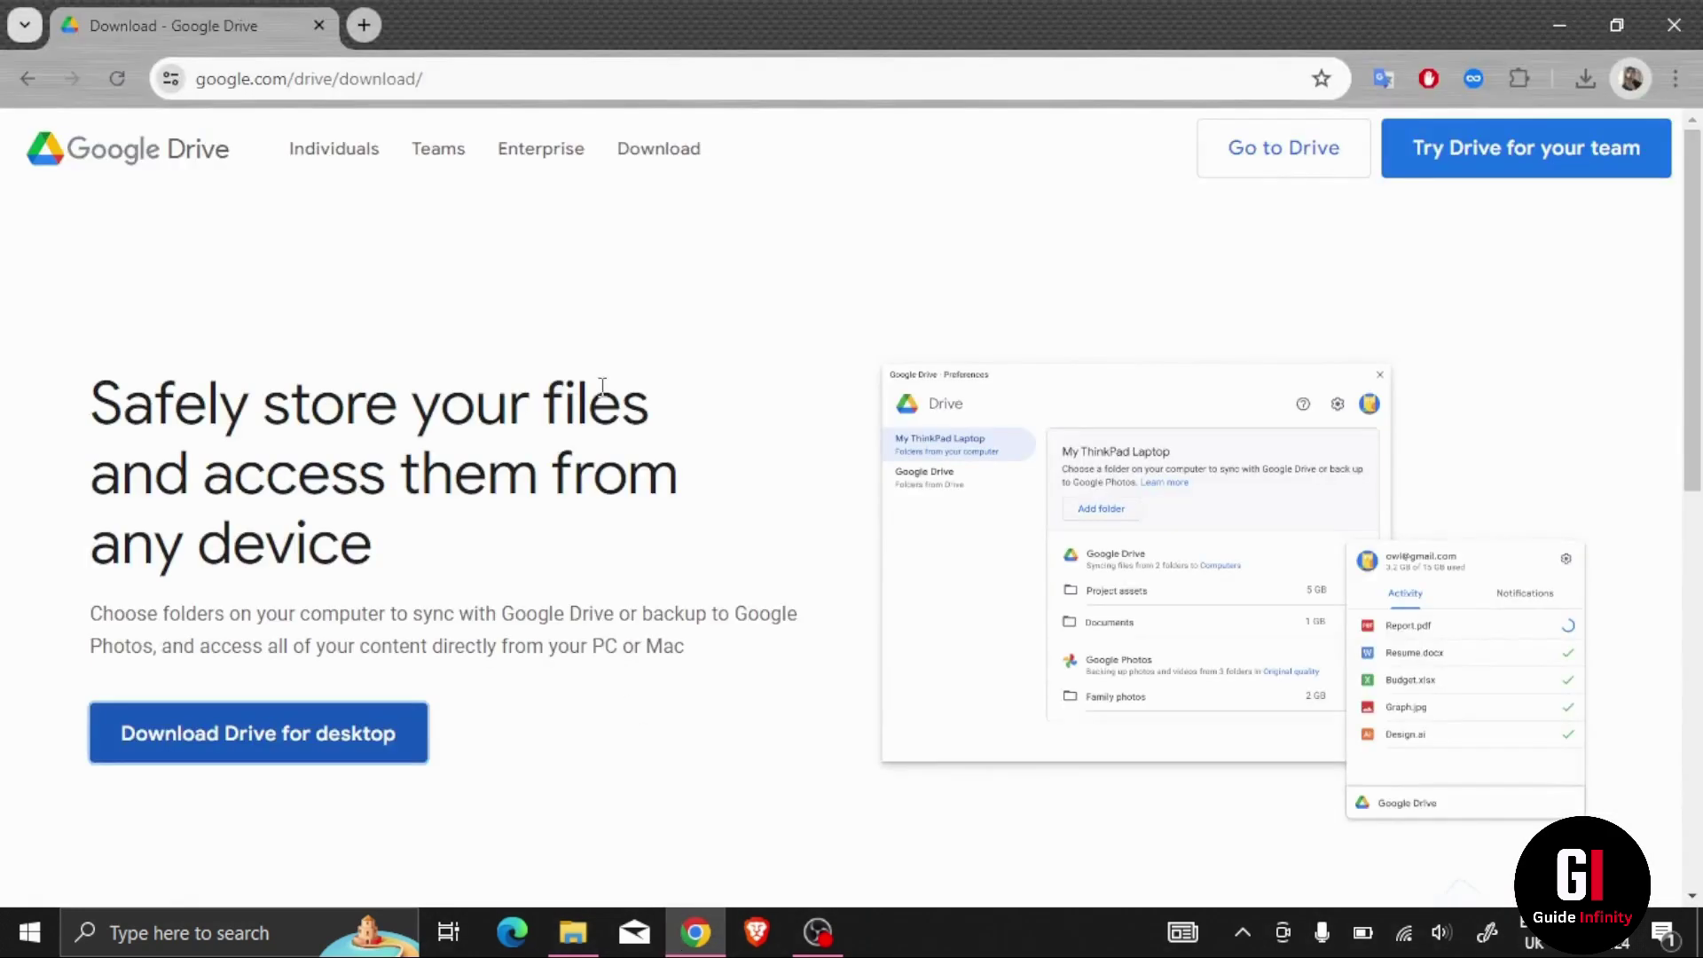
Step: In Drive on the web, browse Computers › My PC › Google Drive › Test to find the synced video
left_click(1263, 163)
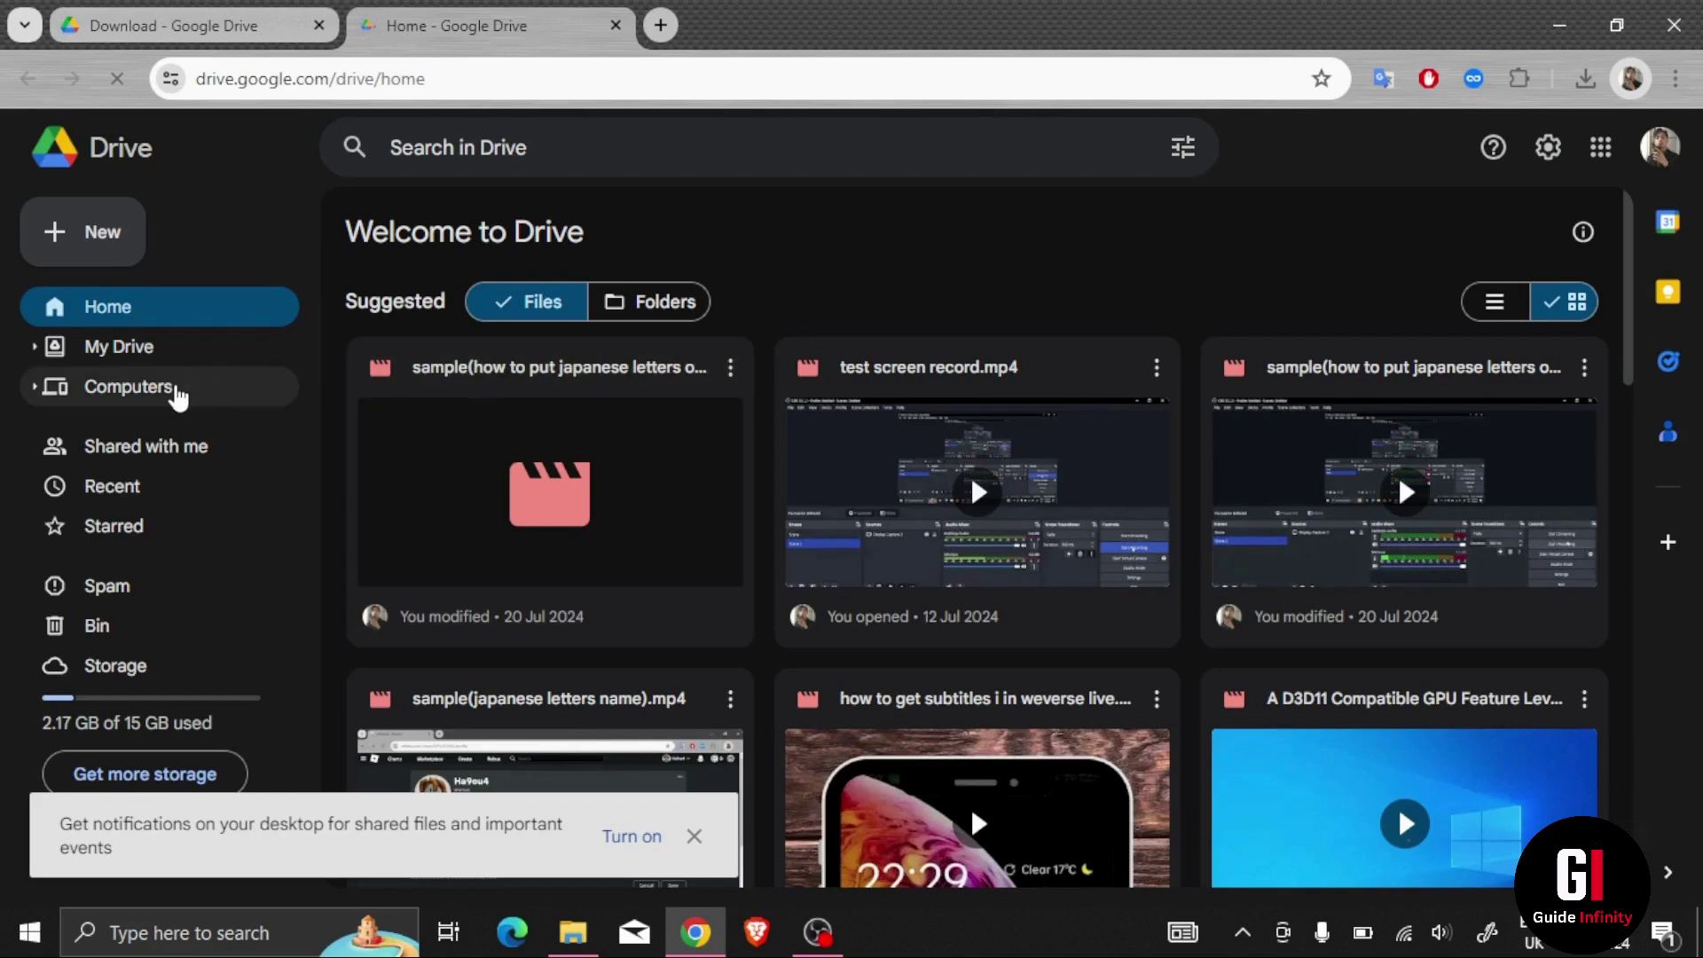
left_click(177, 396)
left_click(445, 537)
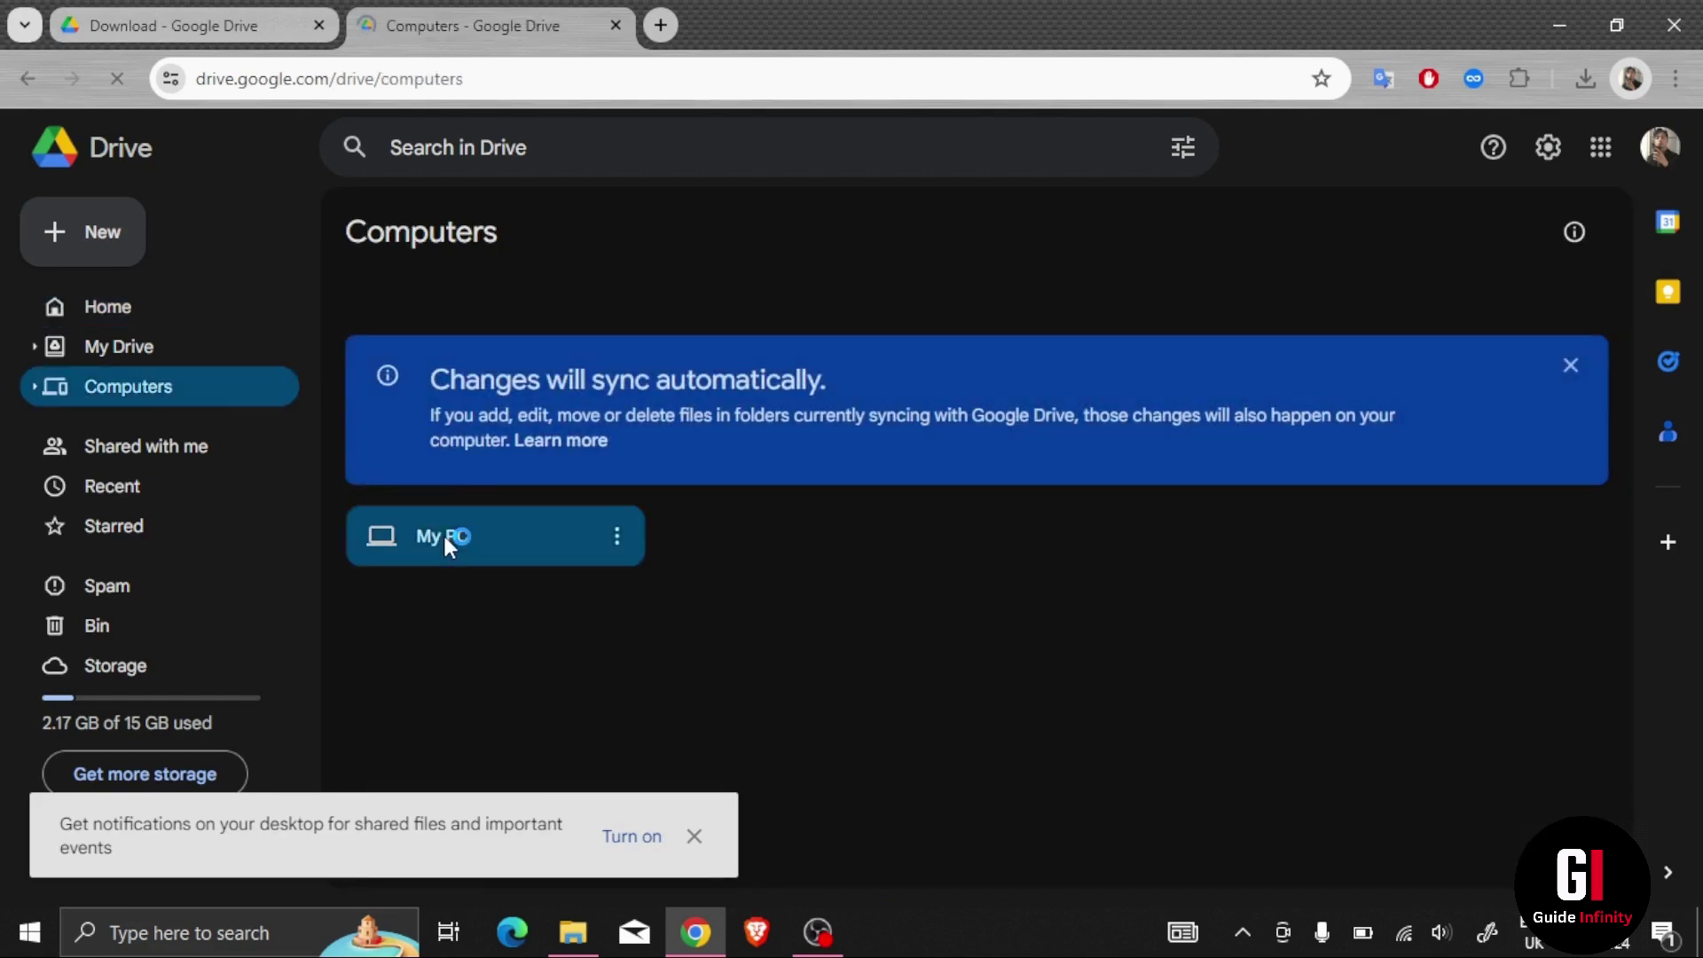
double_click(446, 539)
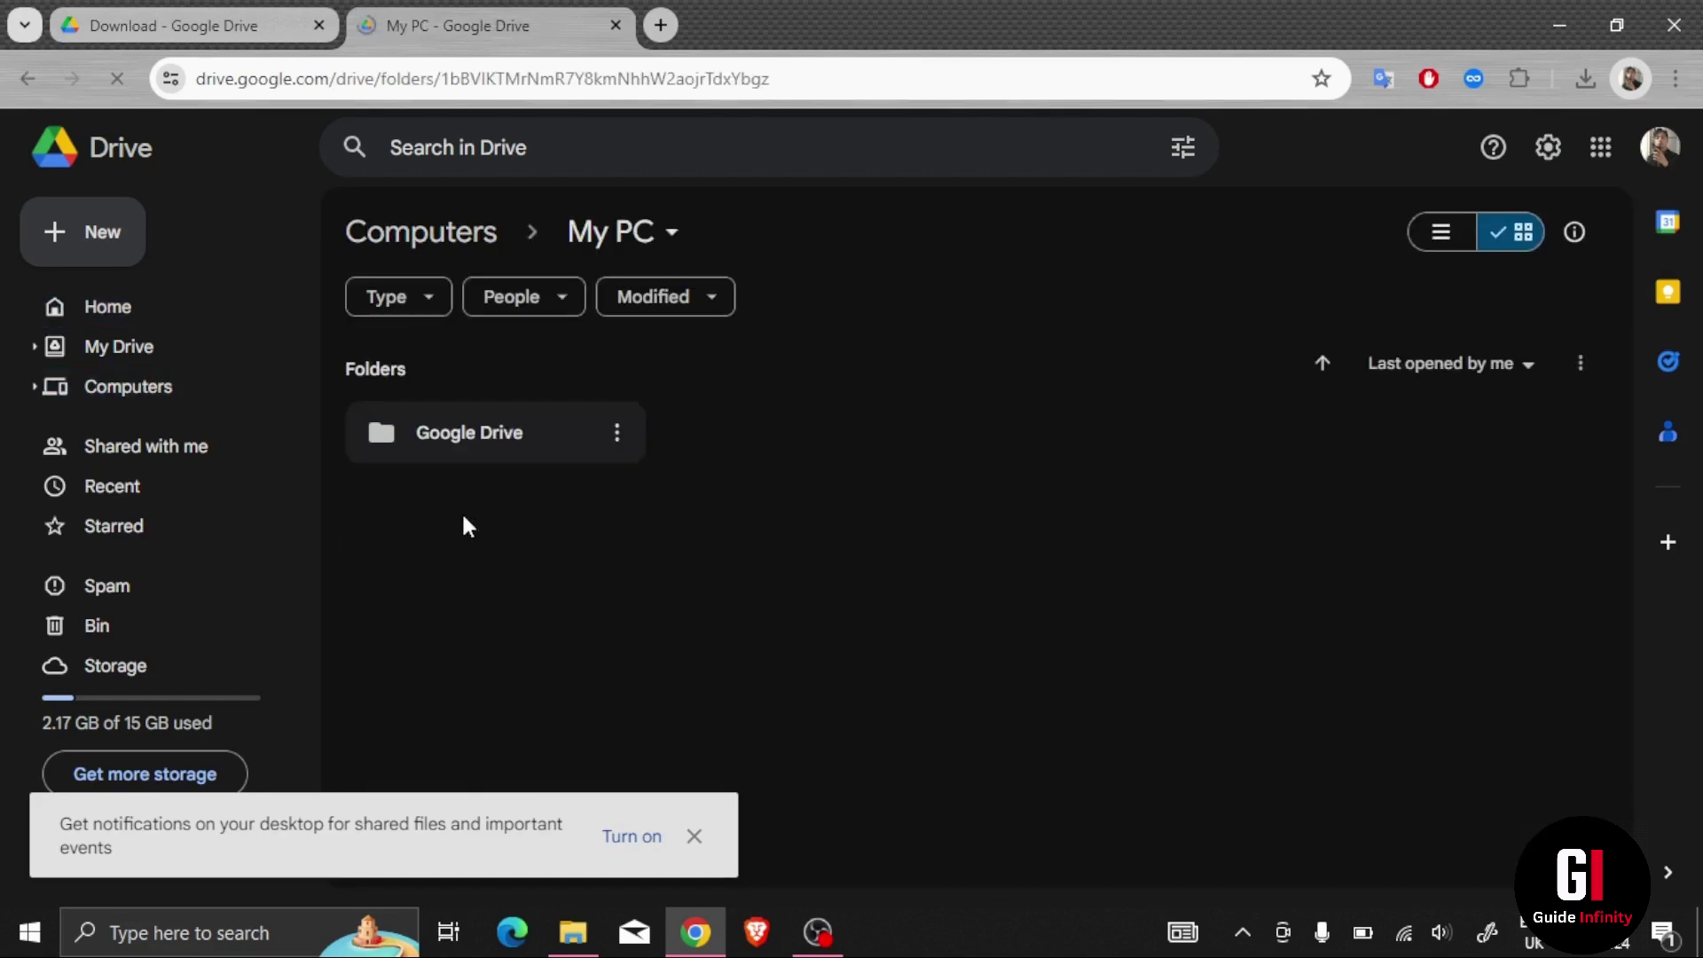
double_click(513, 430)
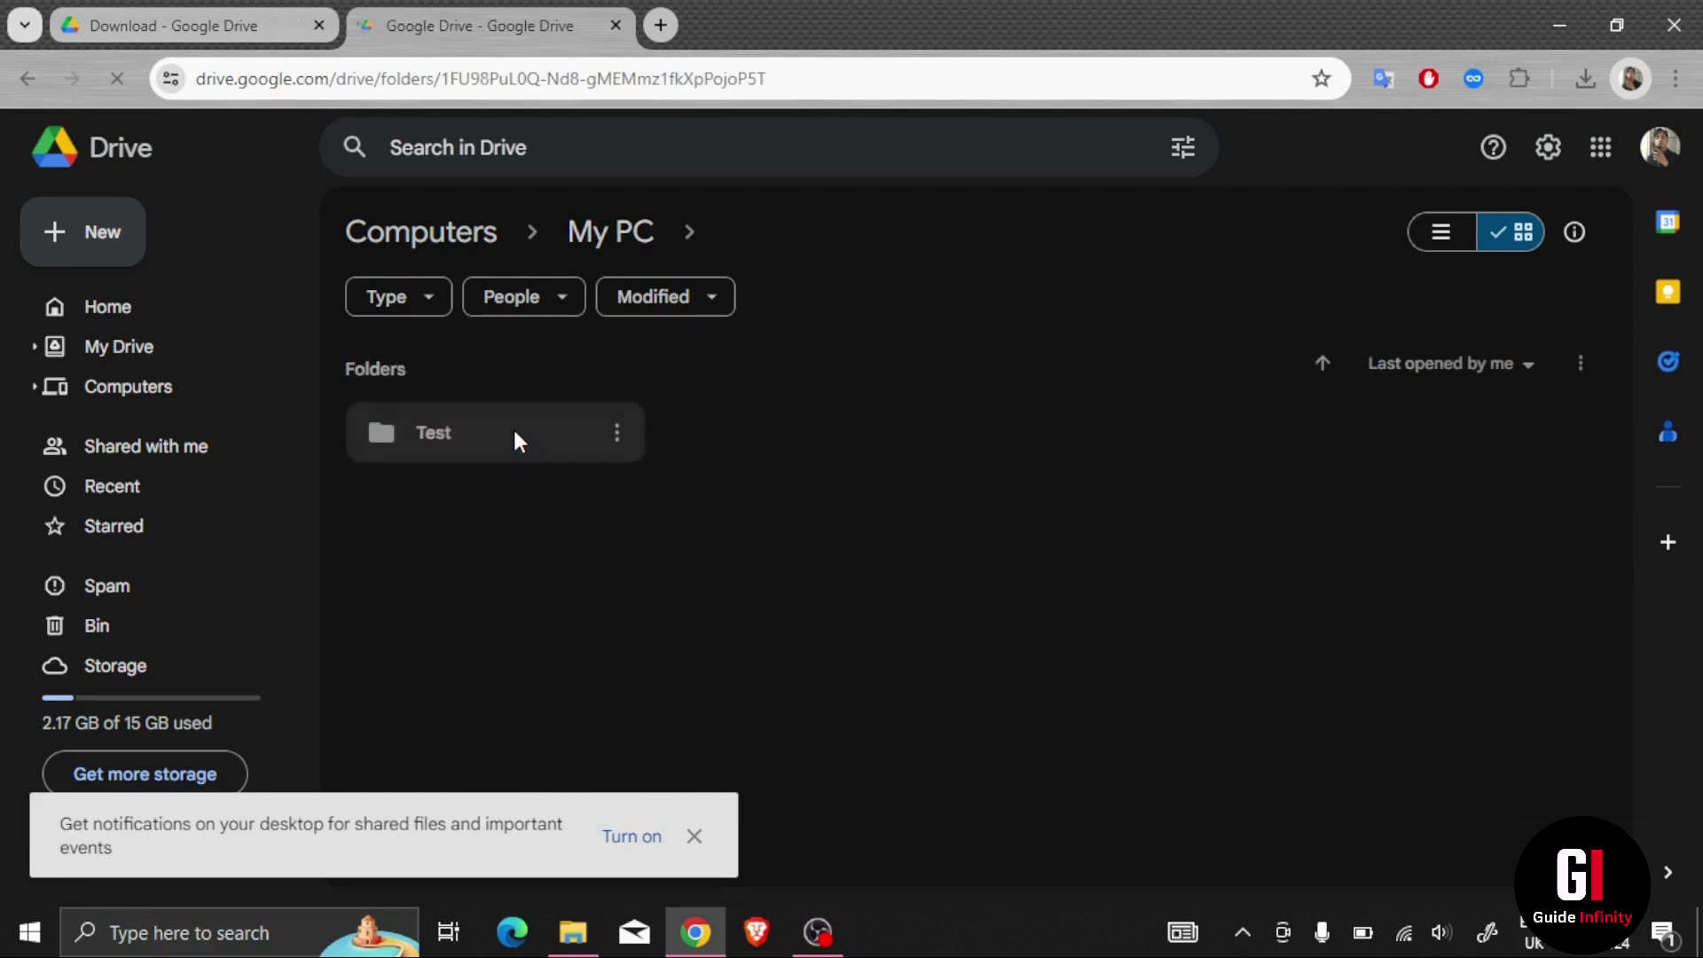
double_click(513, 429)
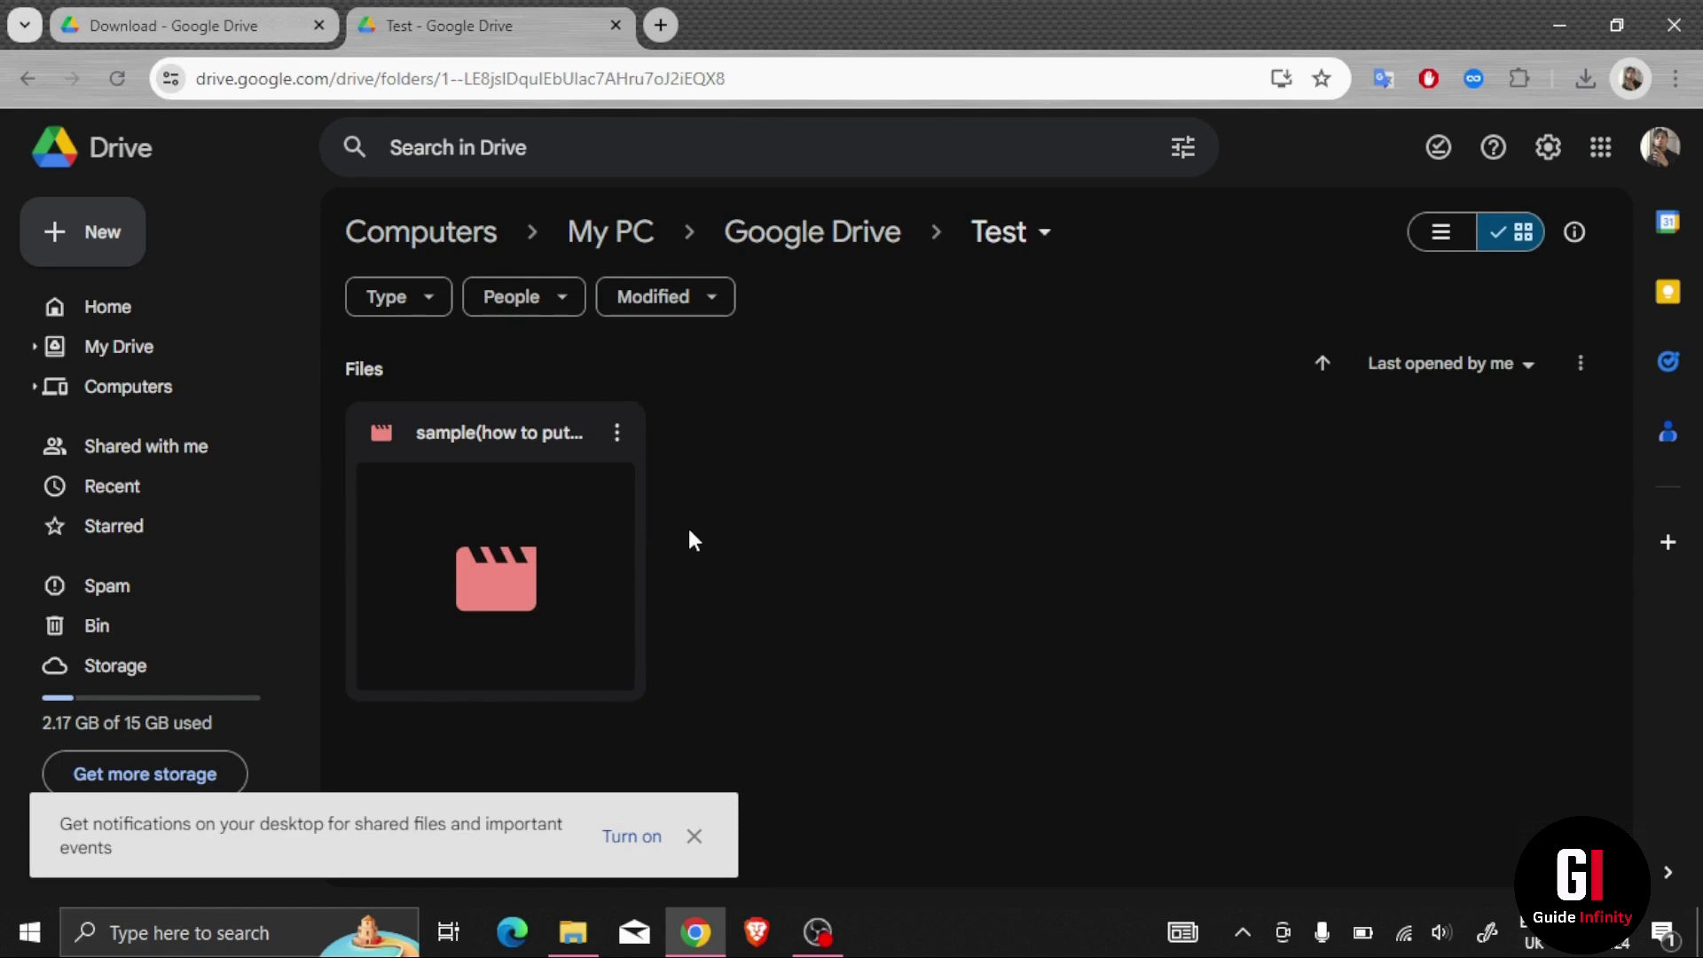
Step: Bin the sample video on the web and verify the refreshed local Test folder is empty
left_click(616, 433)
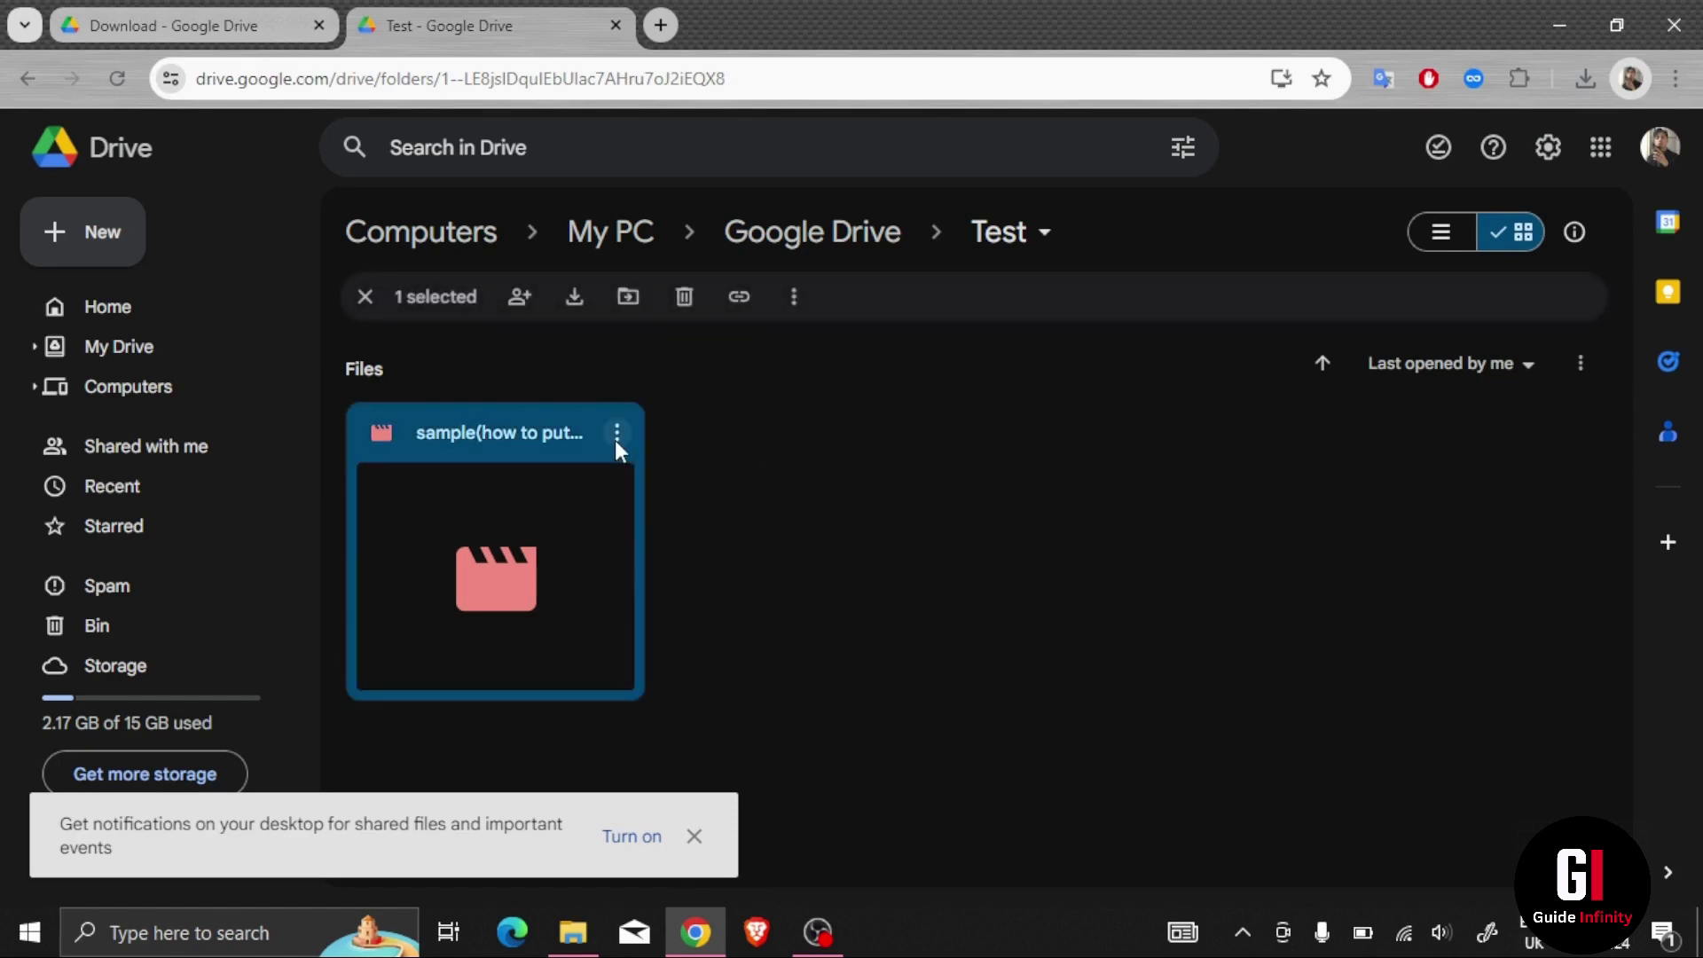
left_click(680, 301)
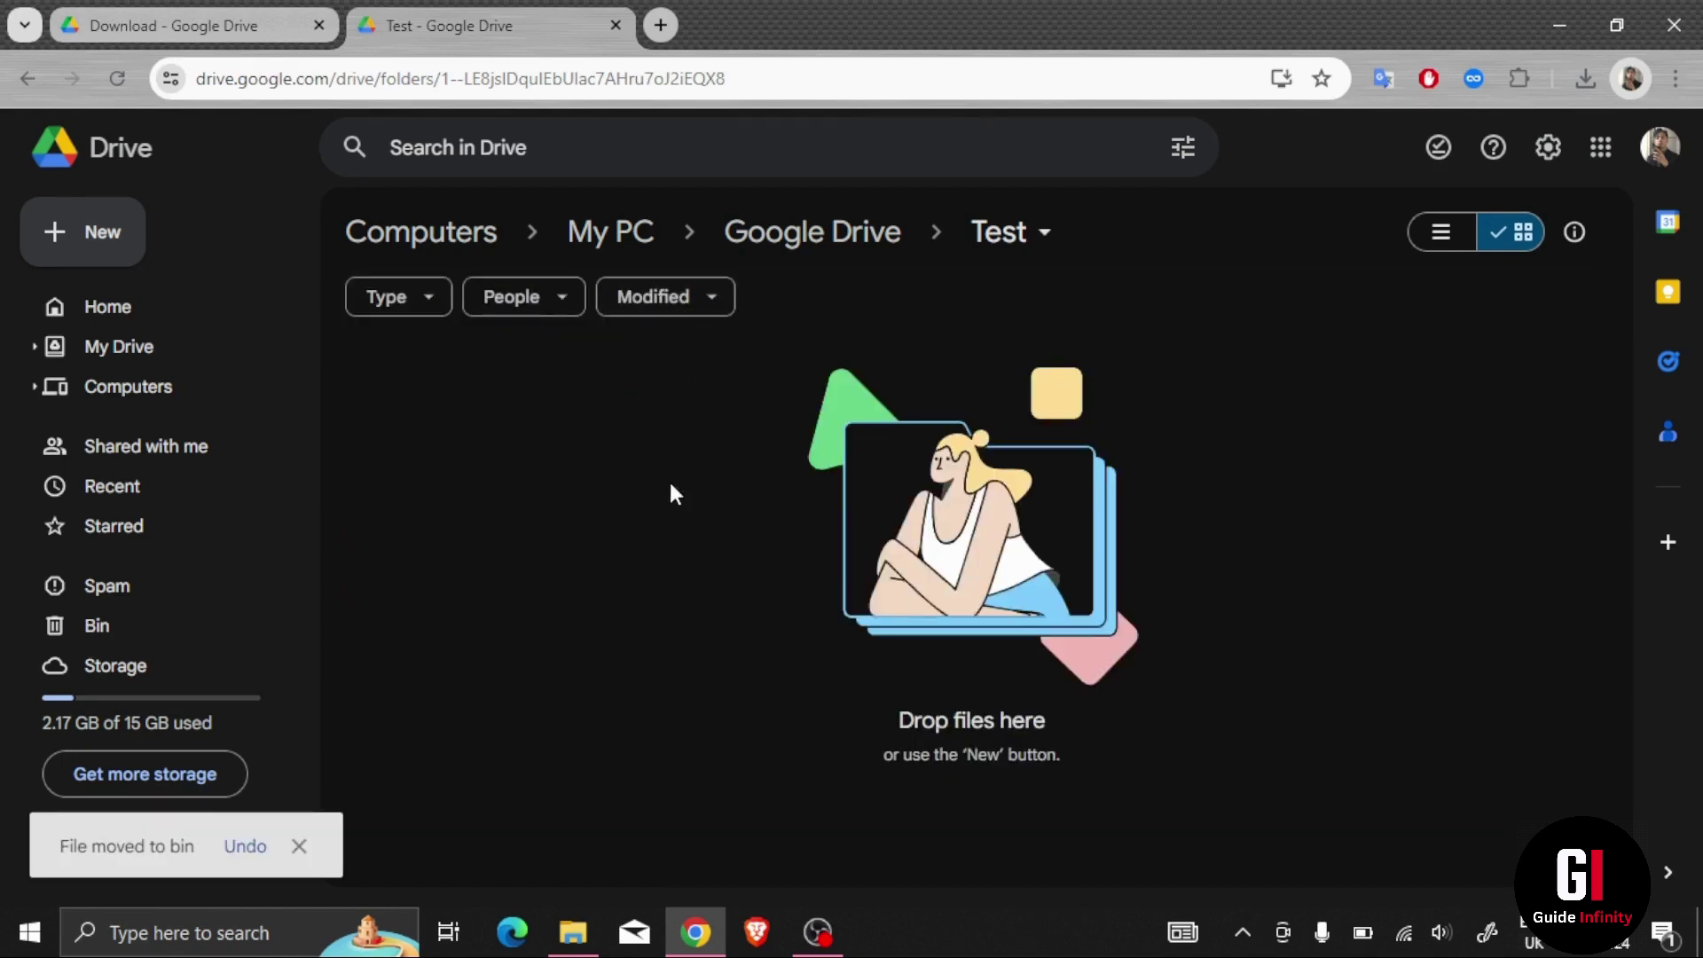
left_click(573, 931)
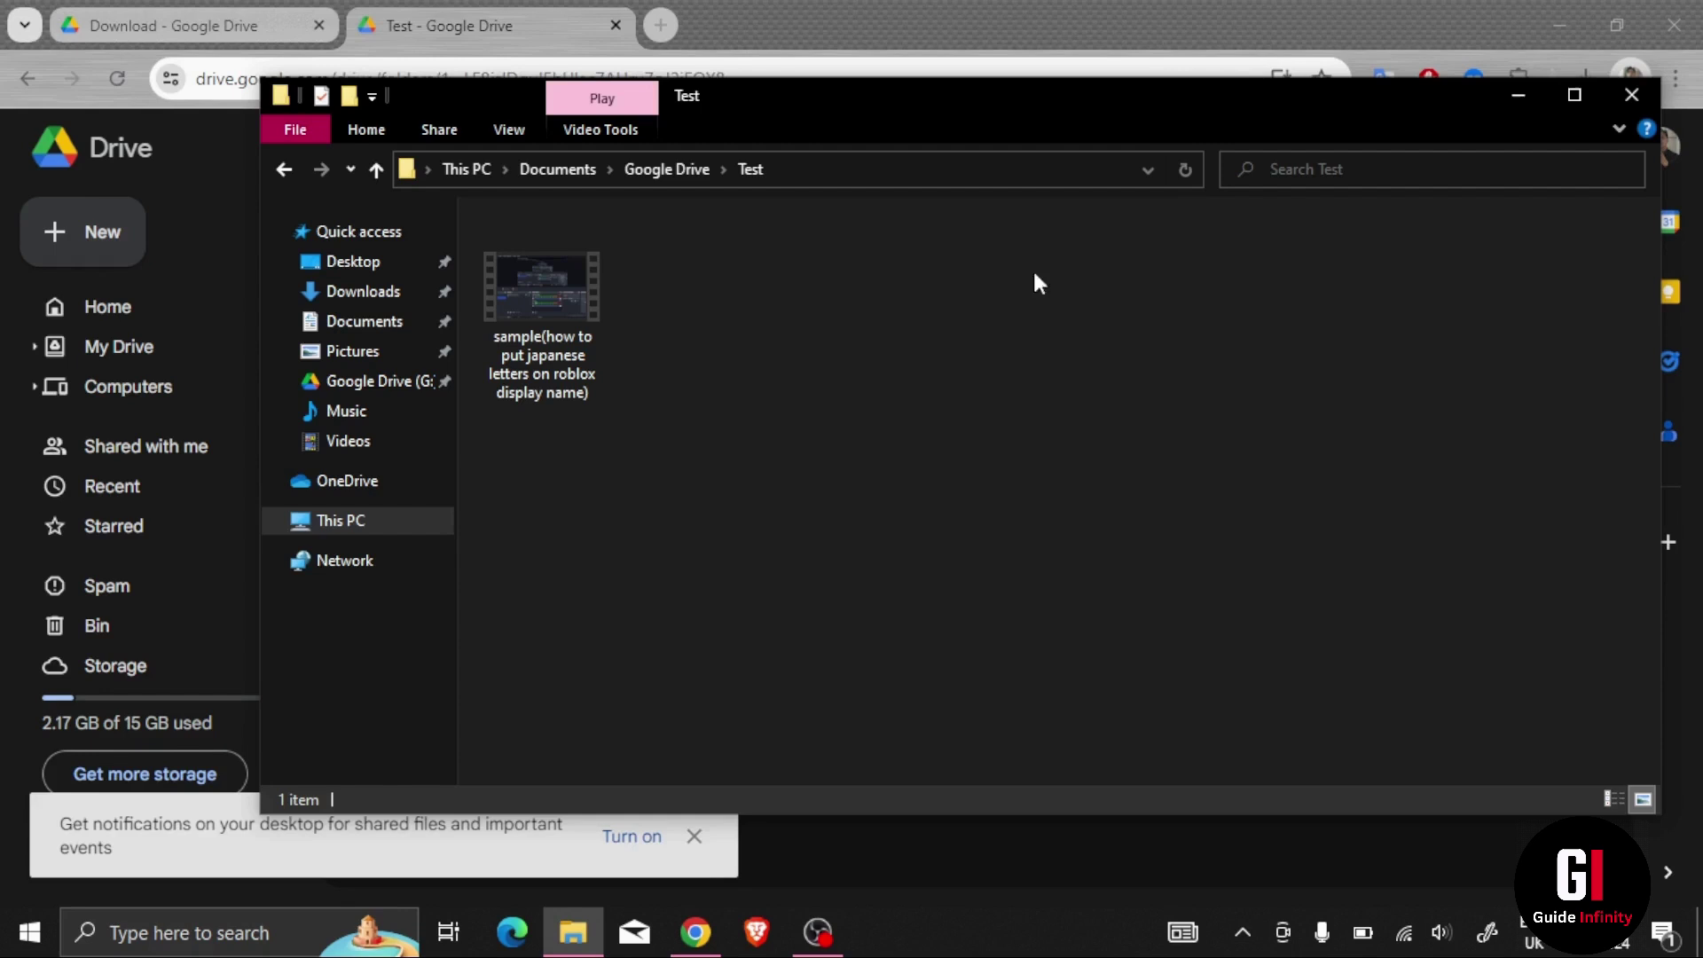
left_click(1185, 170)
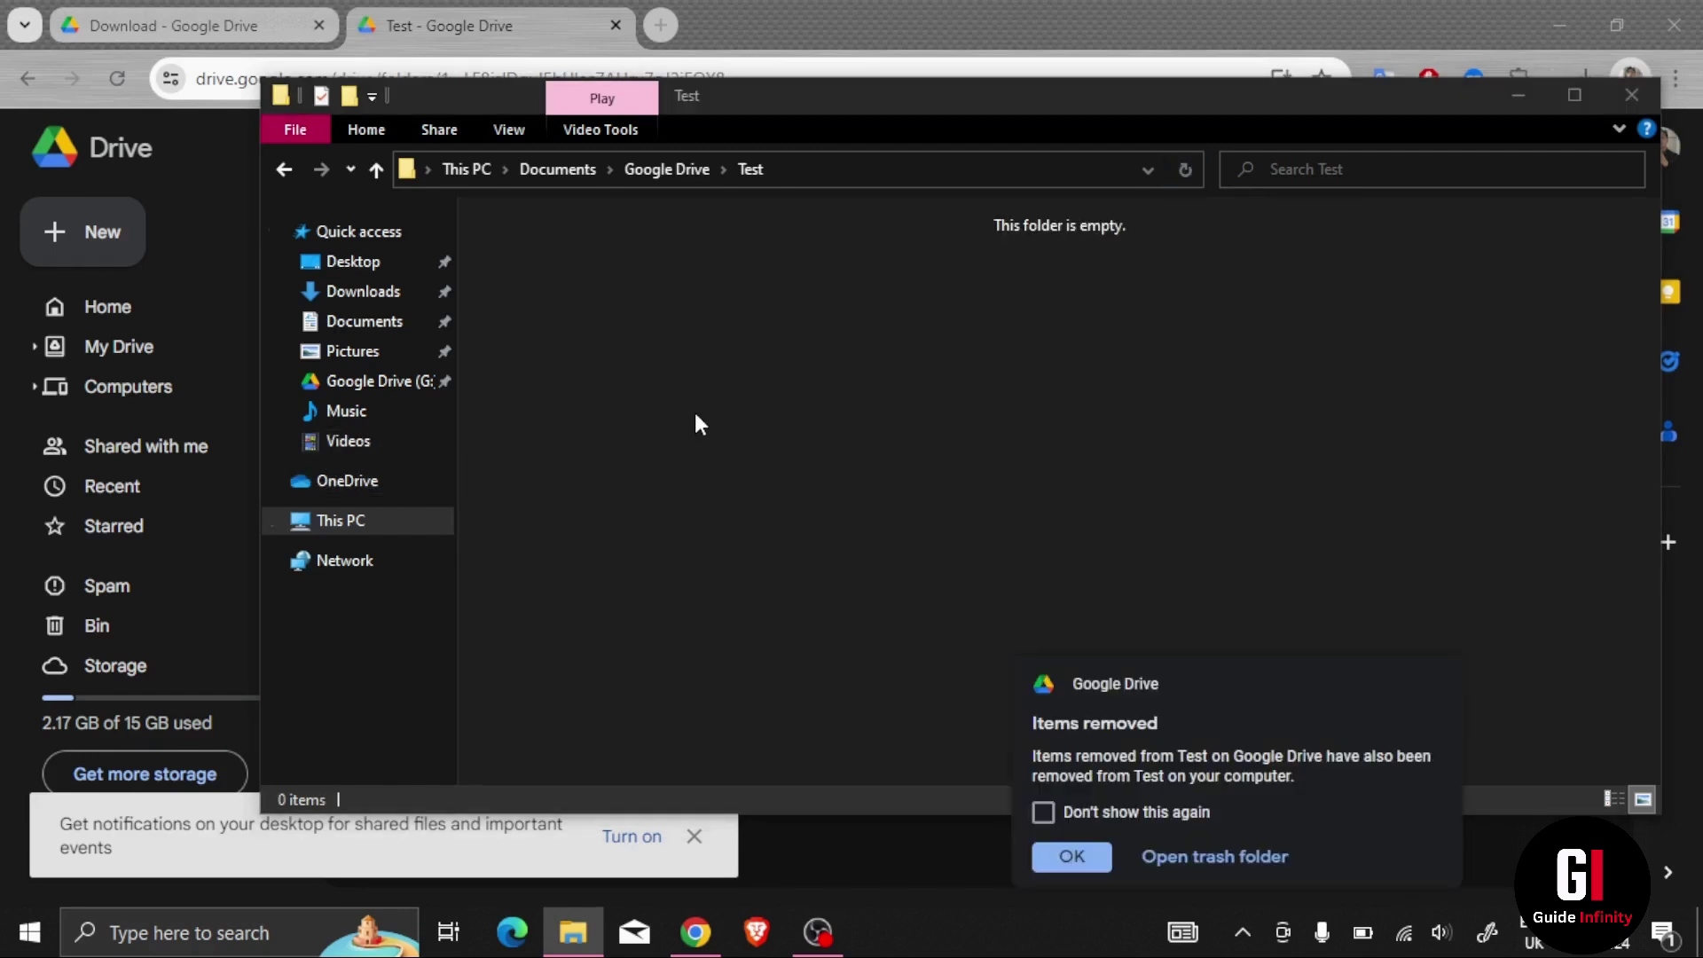
left_click(1072, 856)
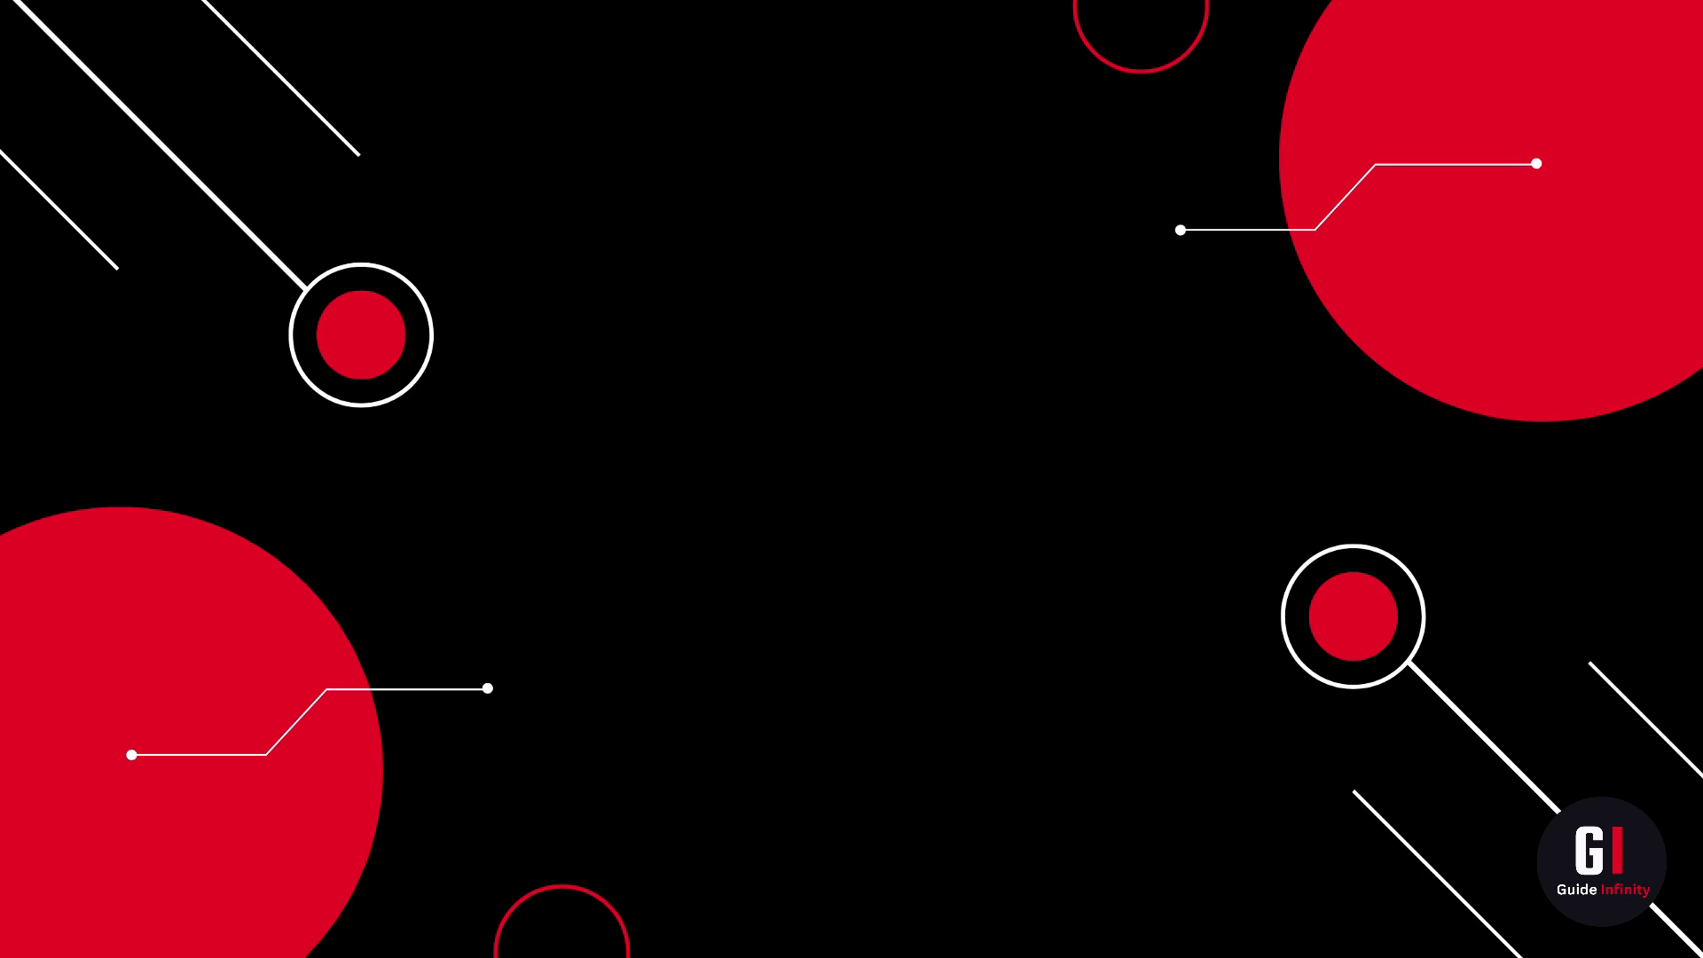